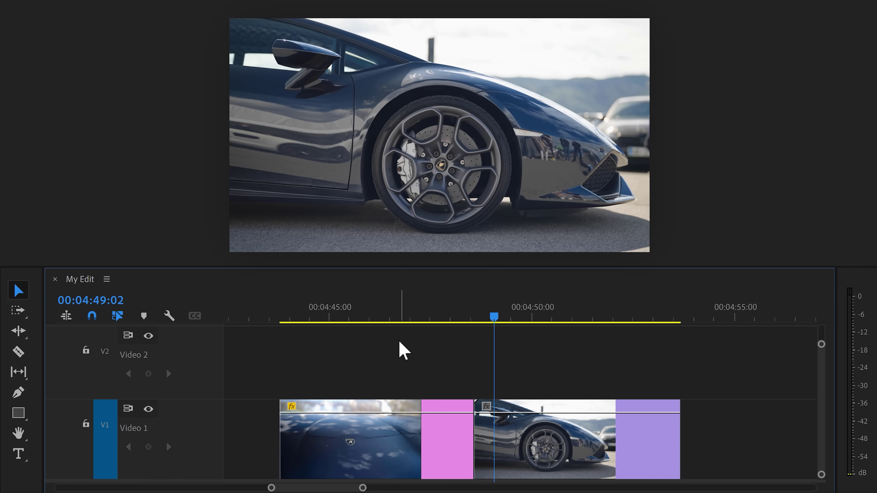
Step: Replay the example logo transition, then go to the untouched logo and car clips at 00:05:00
key("j")
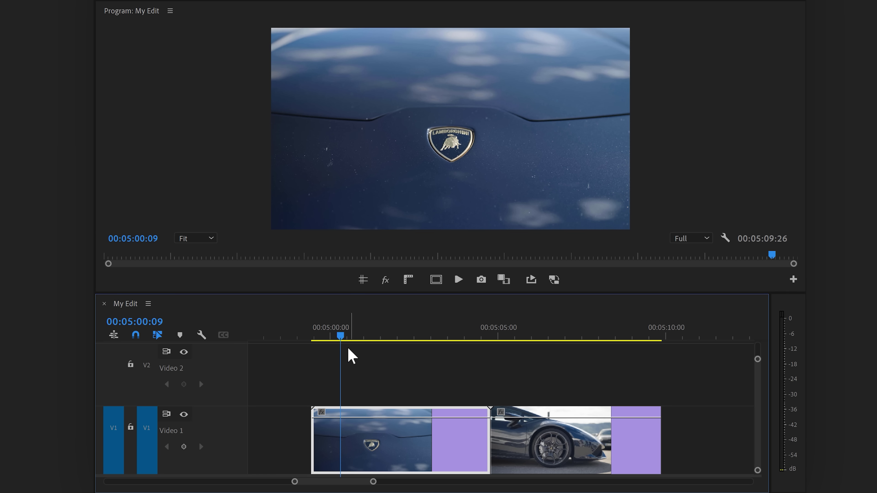
Step: Export the logo clip's last frame as a TIFF still named 'Car Logo'
left_click_drag(341, 336, 490, 337)
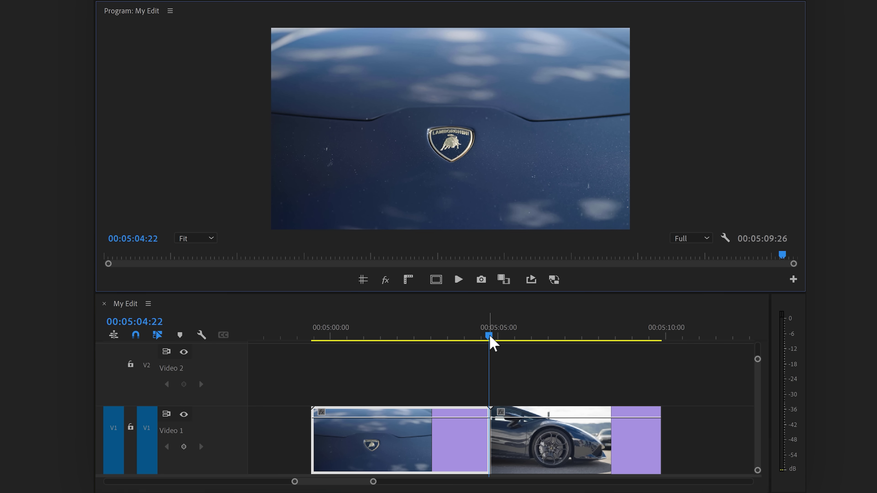
left_click(481, 280)
type("Car Logo")
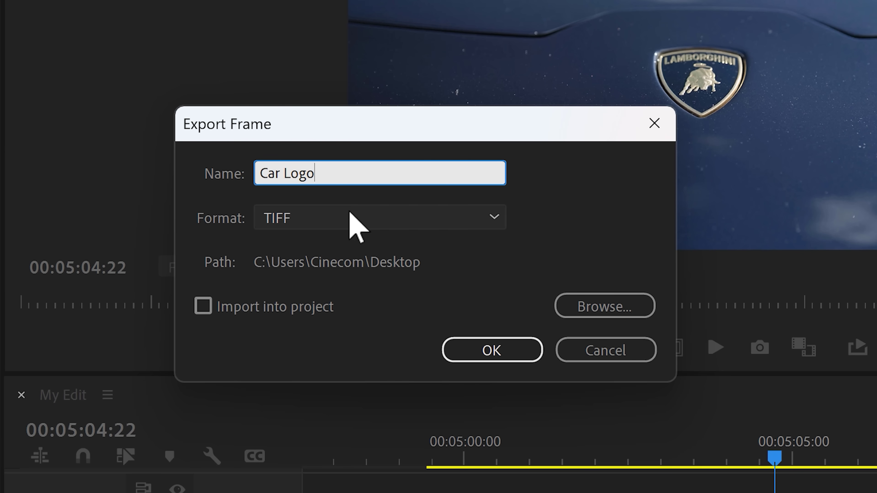
left_click(355, 218)
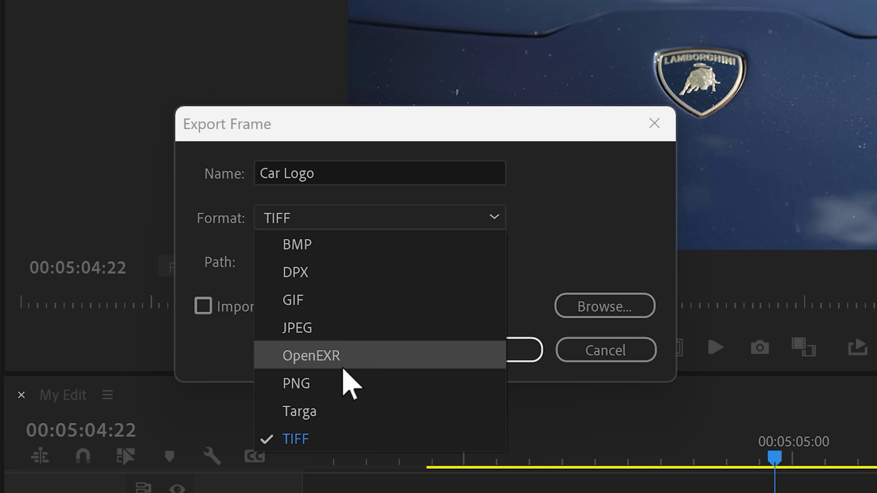
left_click(342, 432)
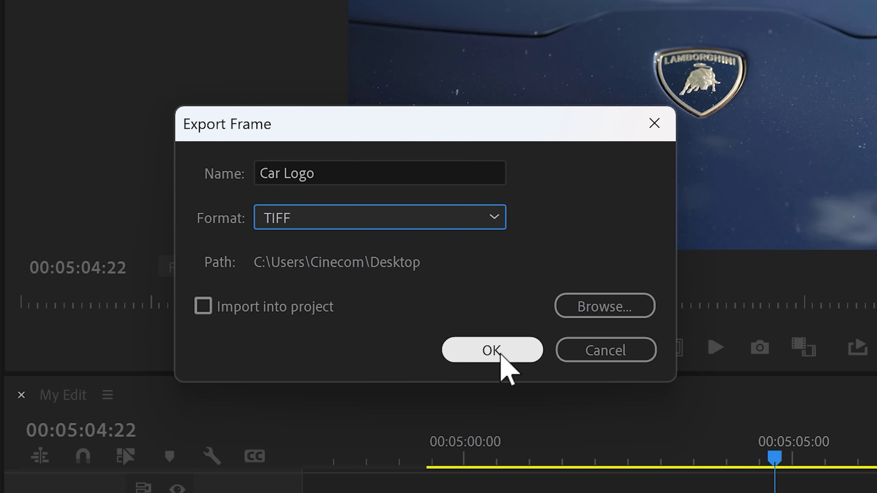
left_click(497, 356)
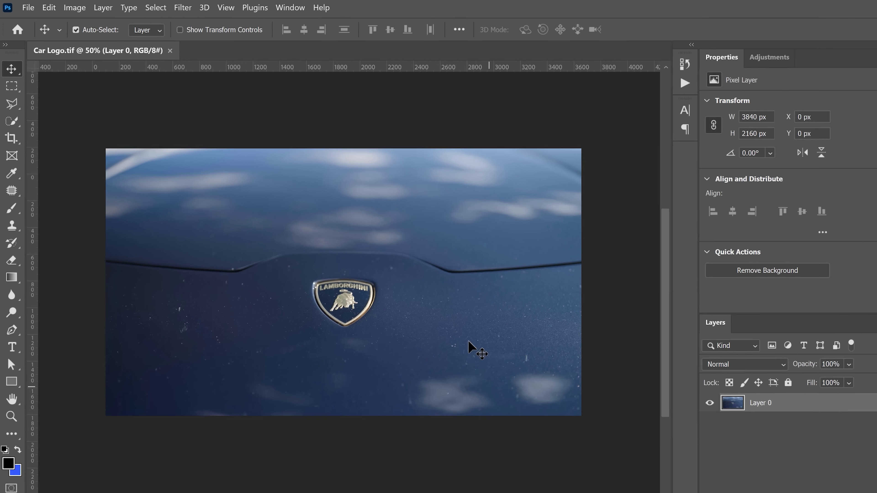
Step: Scale the Car Logo photo down to 50% with Free Transform
key("ctrl+t")
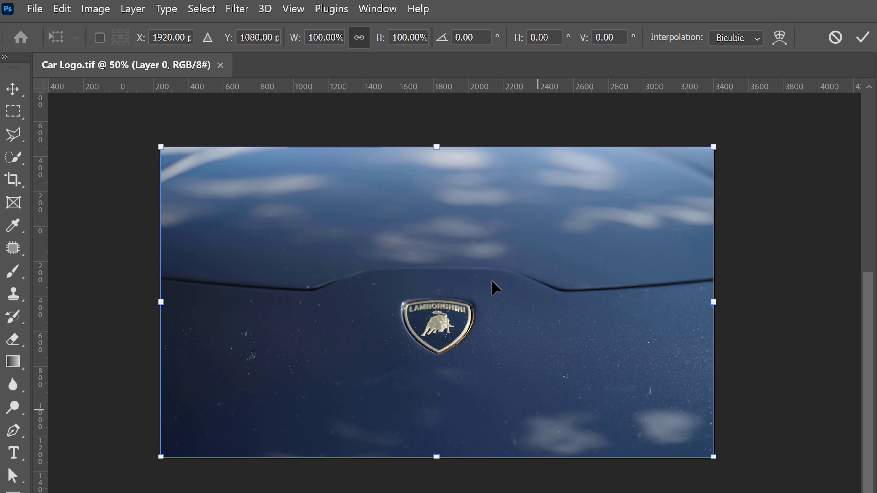
type("50")
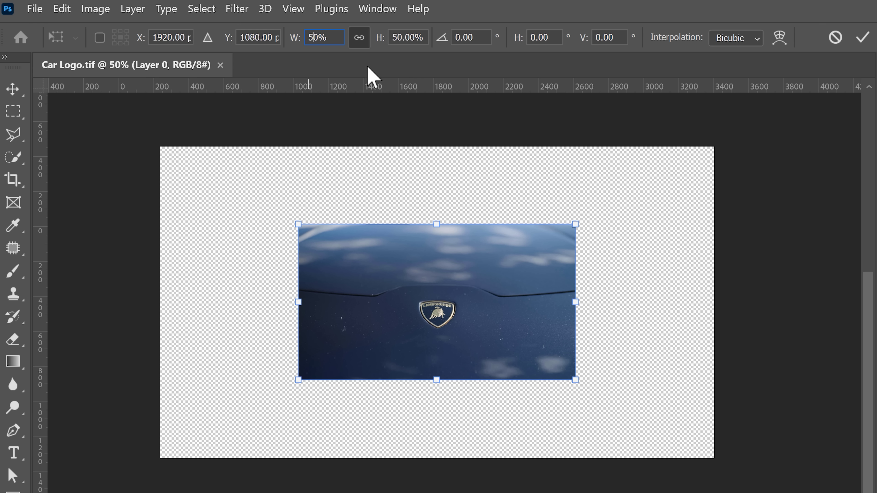
left_click(862, 37)
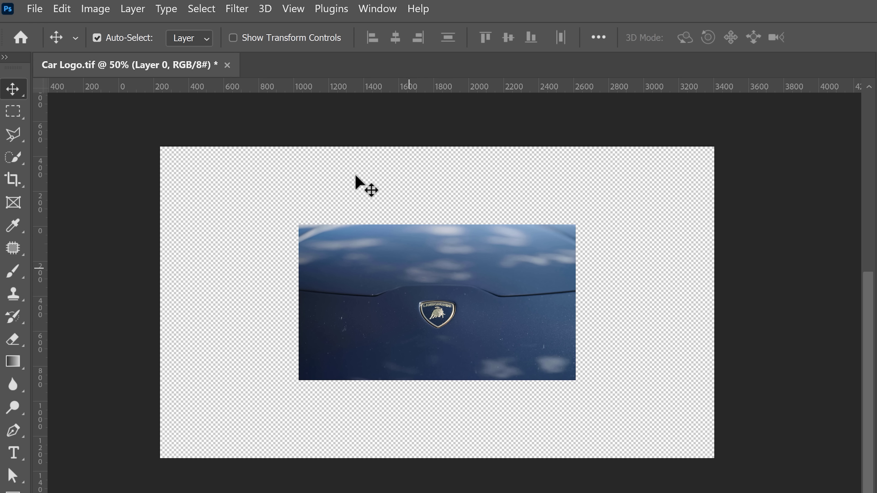
Step: Select the empty surroundings and Generative Fill them with an empty prompt
left_click(17, 113)
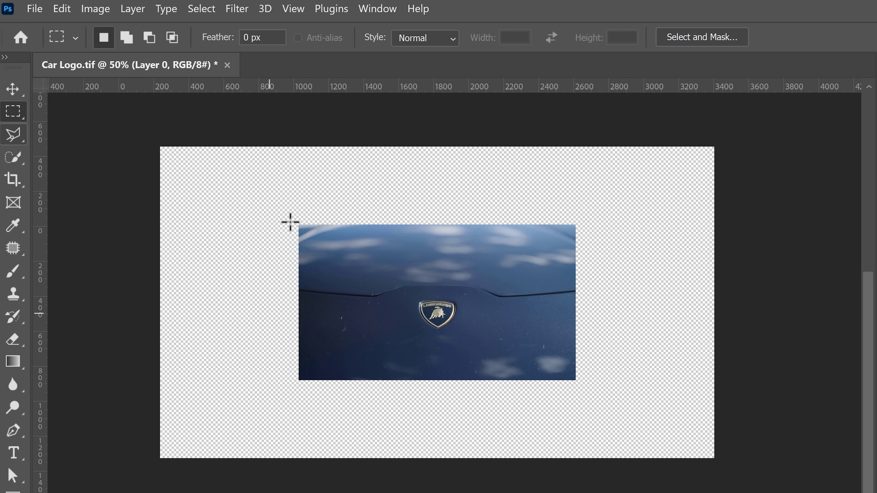
left_click_drag(304, 229, 571, 375)
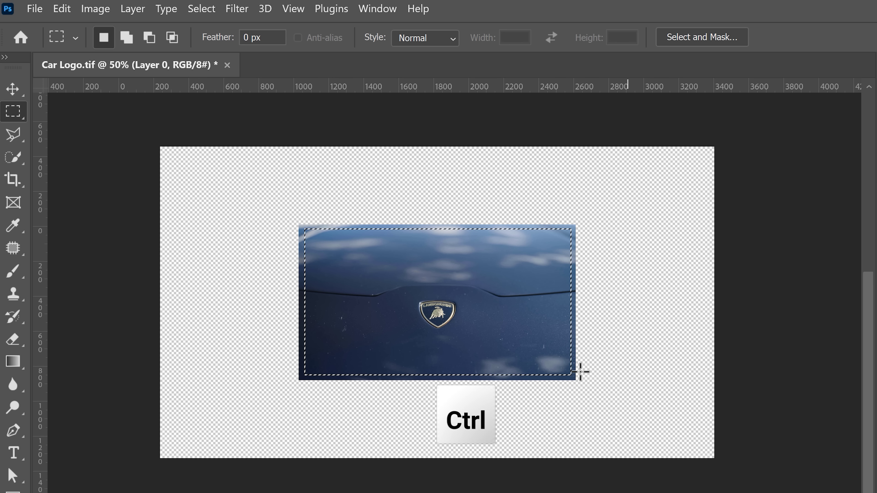
key("ctrl+shift+i")
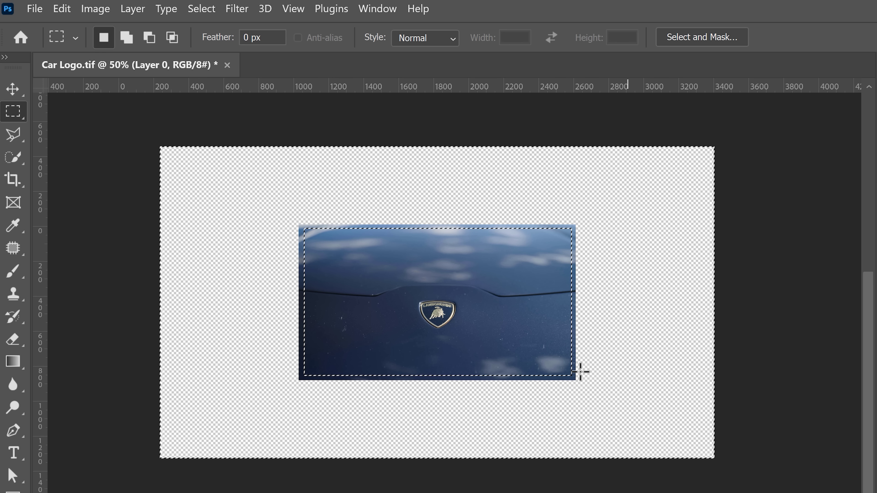
left_click(279, 464)
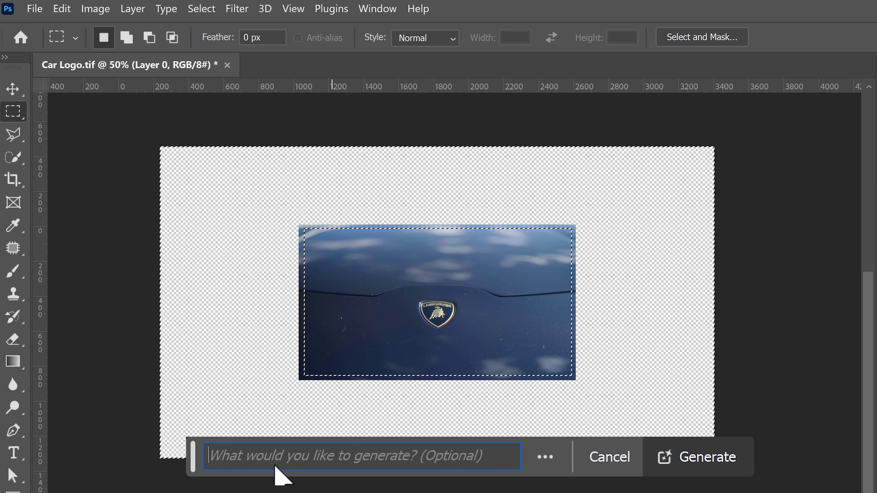
left_click(712, 467)
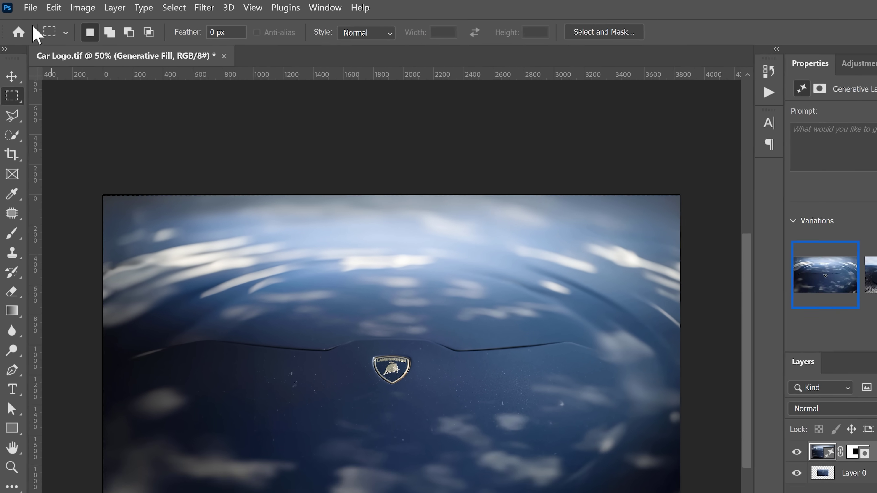
Step: Export the extended Car Logo image as a 3840×2160 JPG with Export As
left_click(25, 7)
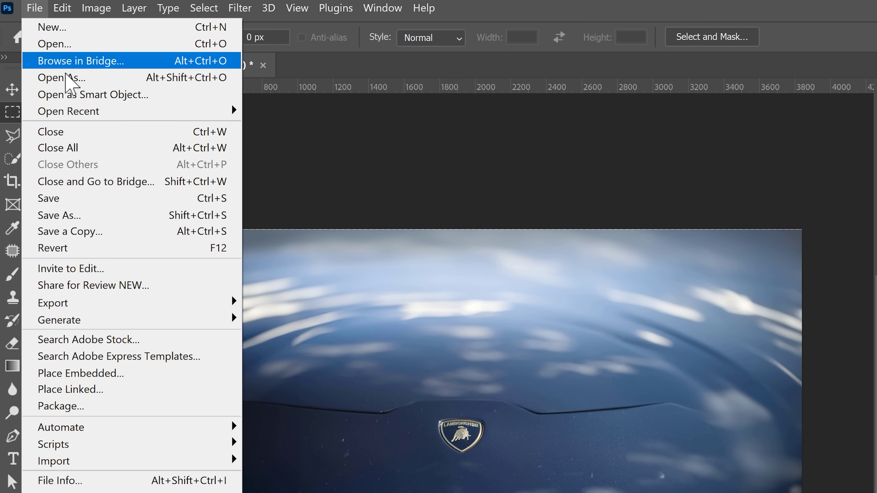
mouse_move(210, 302)
left_click(304, 319)
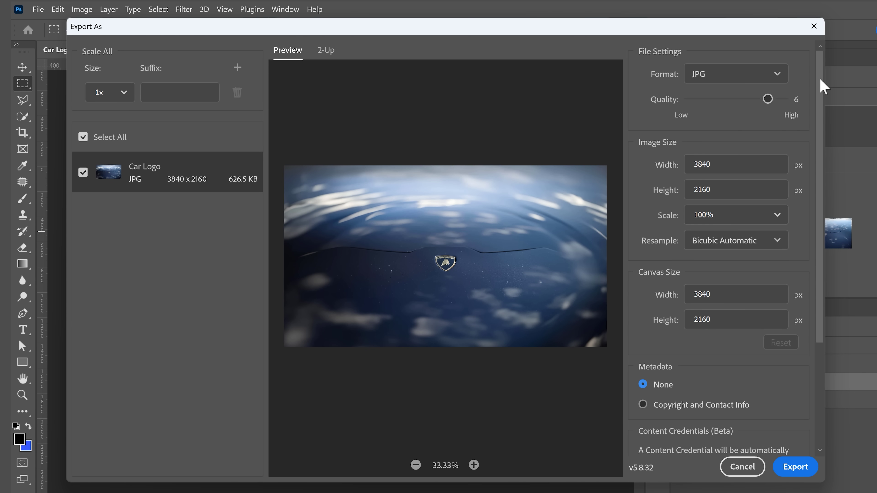
left_click_drag(823, 87, 825, 187)
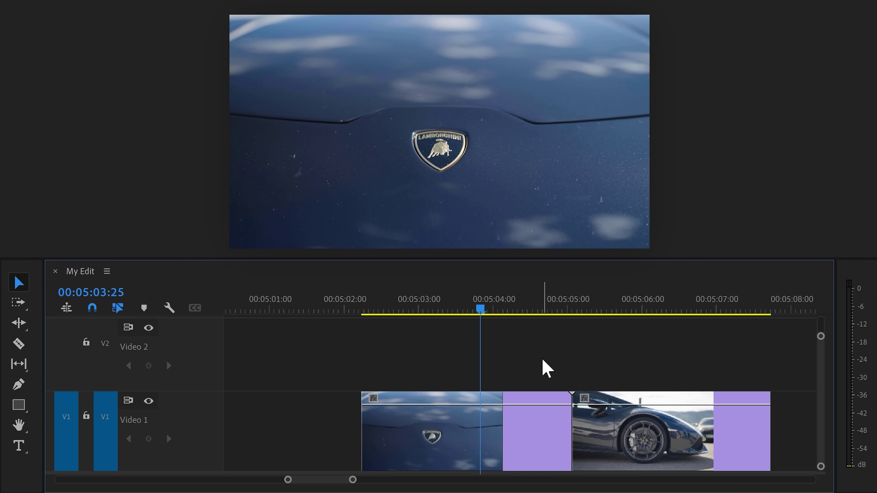
Step: Place the extended logo image on the timeline right after the logo clip
left_click_drag(513, 421, 416, 429)
key("shift+1")
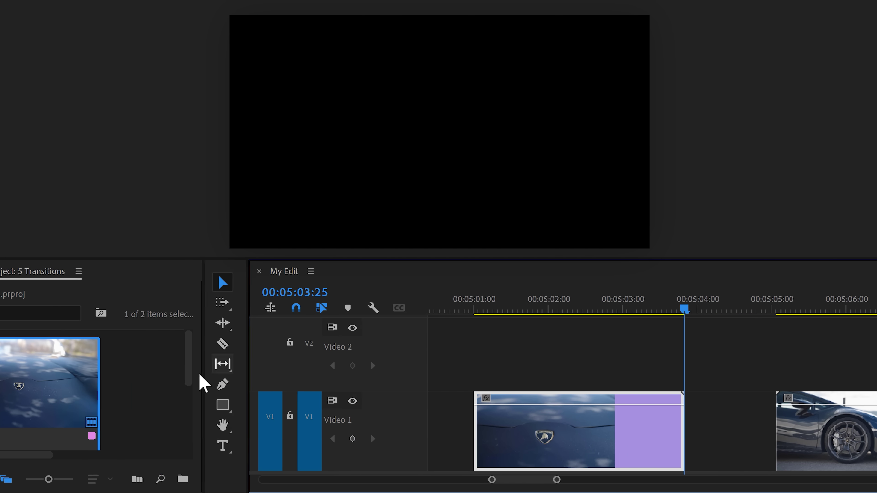
left_click_drag(141, 388, 494, 424)
left_click_drag(575, 309, 512, 313)
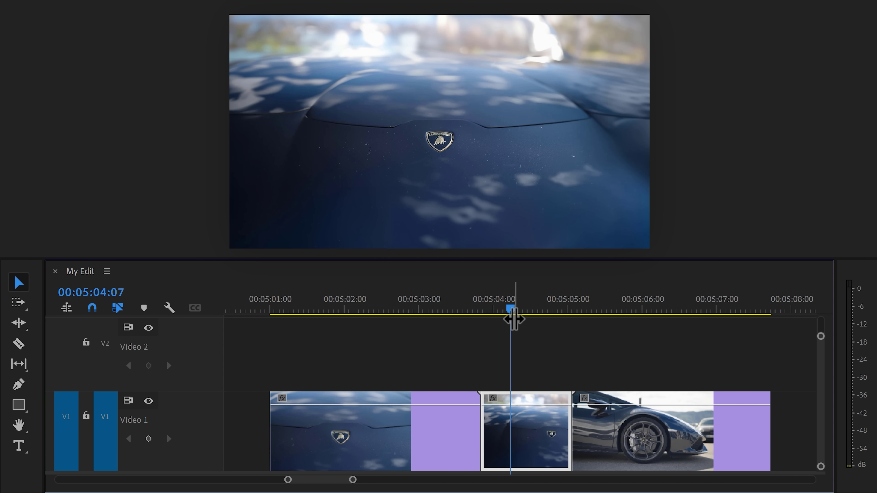
Step: Apply Transform to the extended logo clip and keyframe Scale from 200 to 100
key("shift+1")
left_click(20, 272)
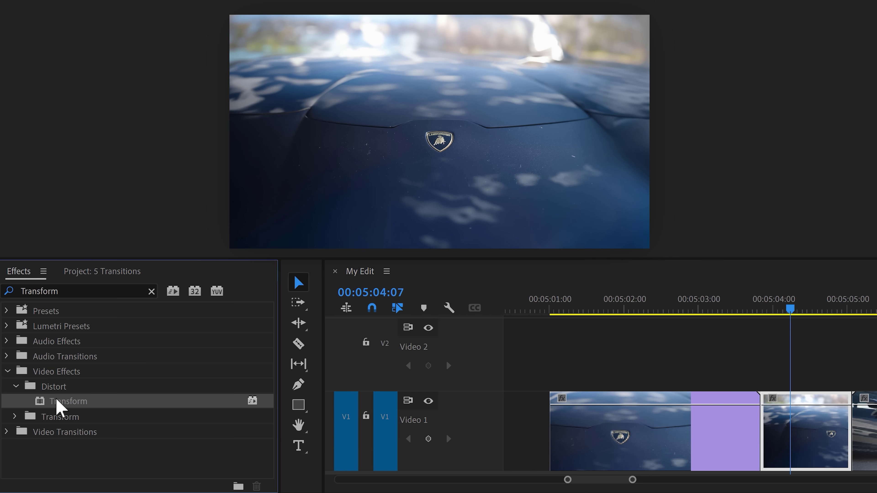
left_click_drag(59, 407, 530, 447)
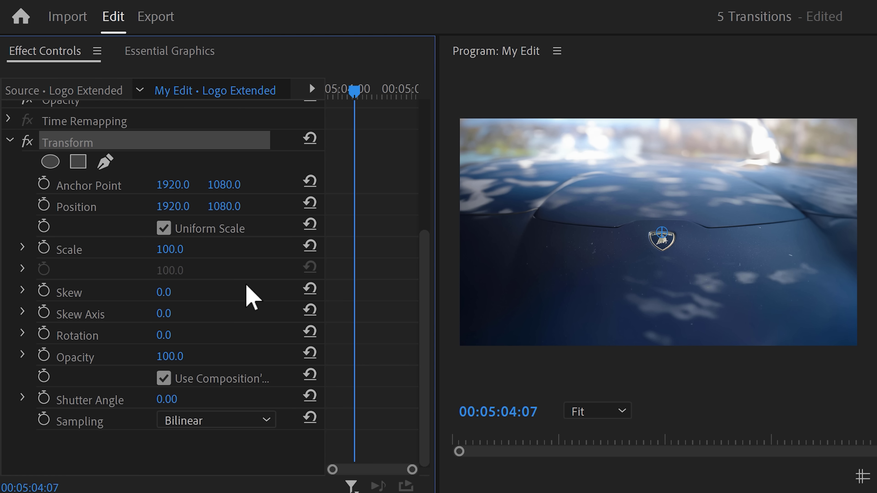
left_click(188, 250)
type("200")
key("Return")
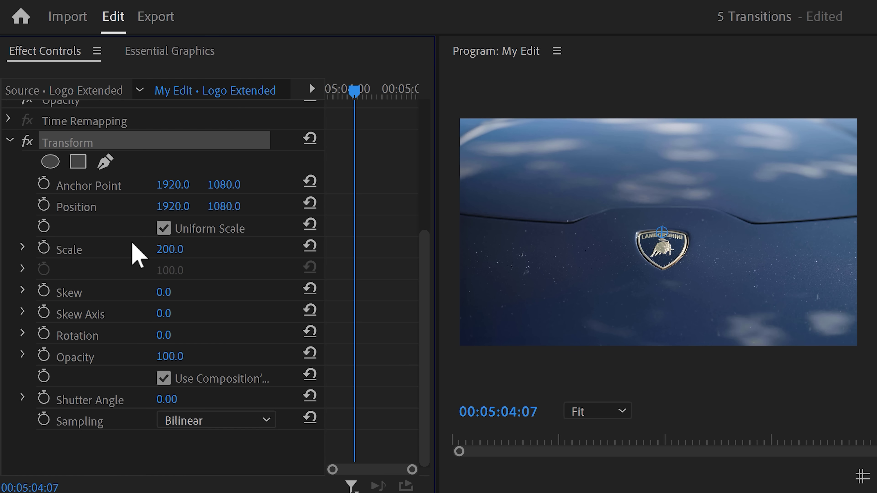
mouse_move(170, 249)
left_mouse_down()
mouse_move(141, 249)
mouse_move(182, 248)
left_mouse_up()
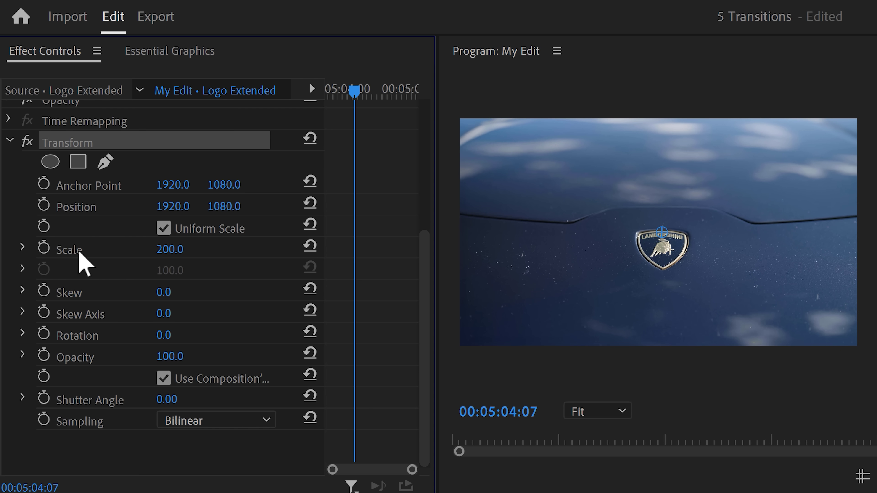
left_click(44, 247)
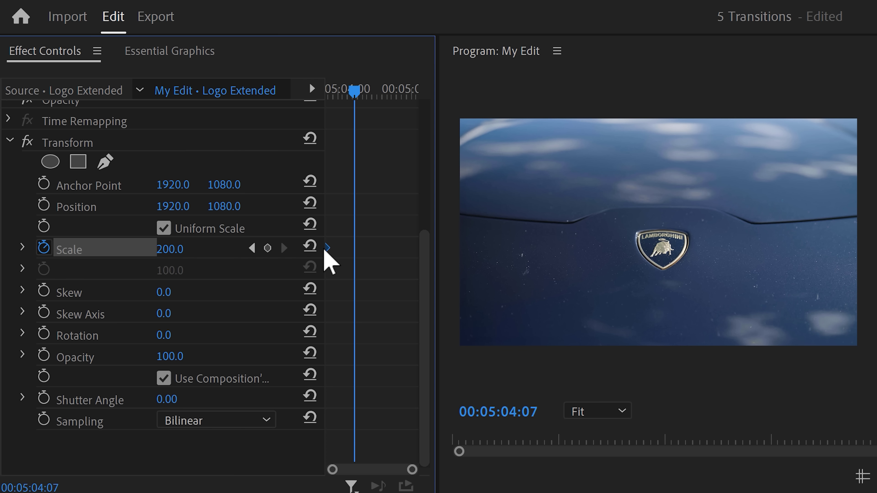
left_click_drag(356, 95, 410, 101)
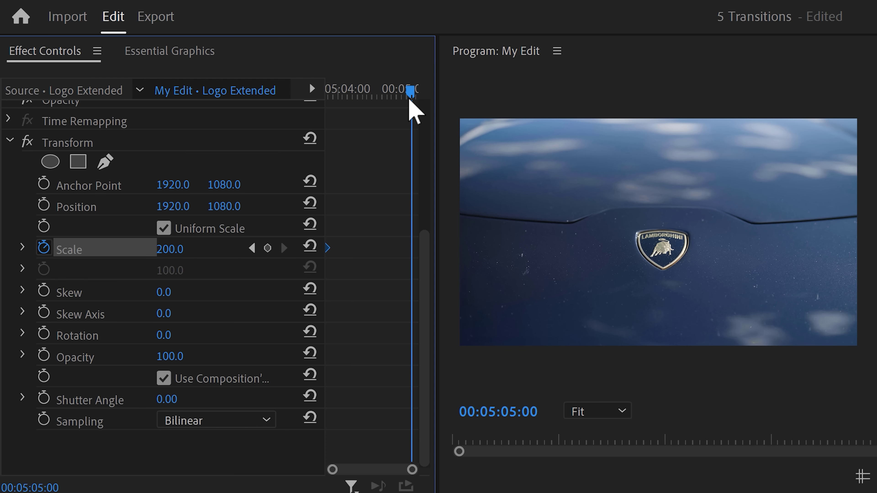
left_click(302, 243)
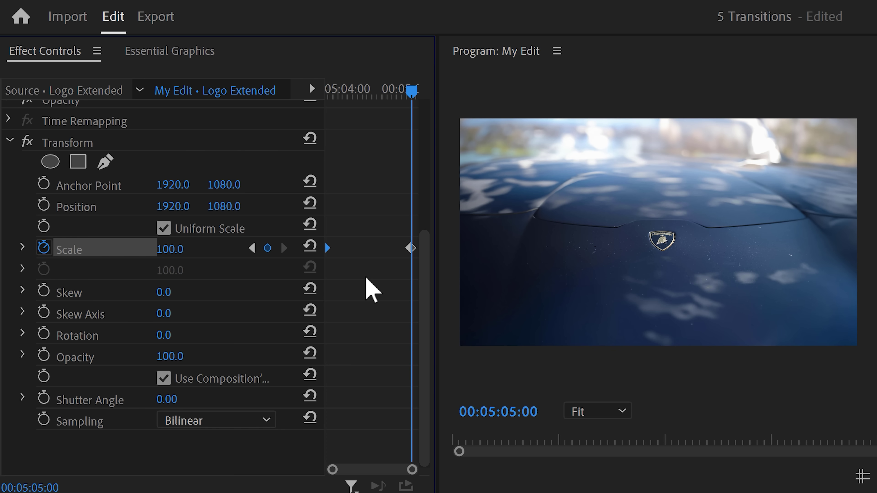
Step: Ease the Scale speed curve and set the Transform shutter angle to 180
left_click(22, 248)
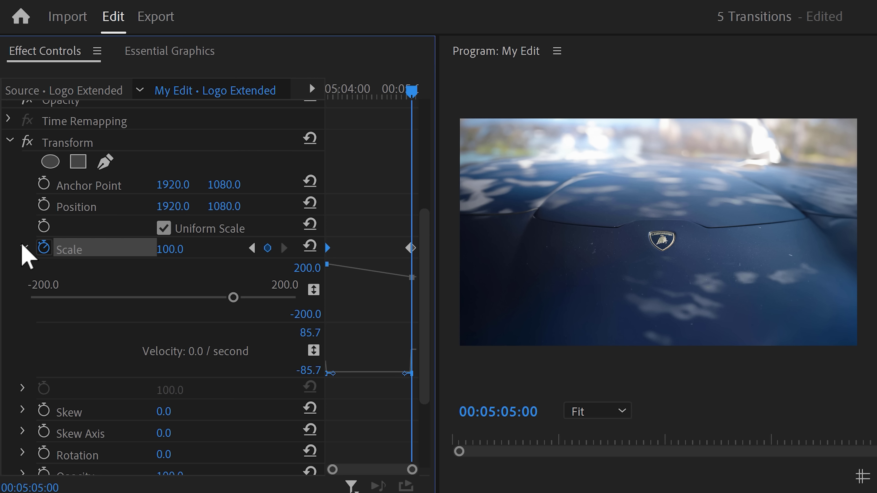
left_click_drag(330, 373, 376, 359)
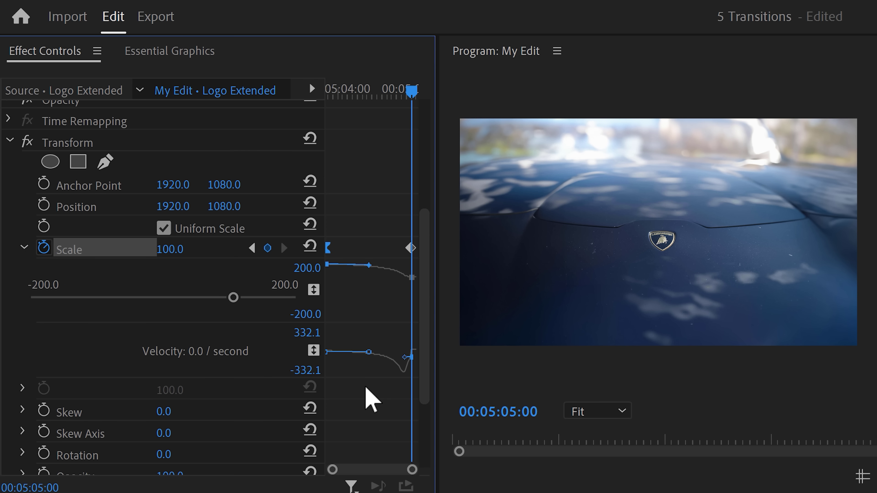
scroll(428, 439, "down", 5)
left_click(181, 404)
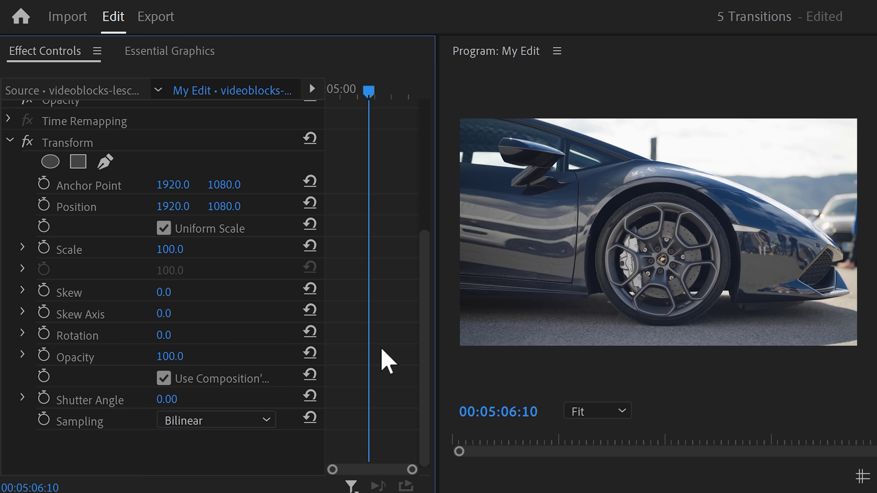
Step: Keyframe the wheel clip's Transform Scale from 200 to 100 about a second later, and ease it
left_click_drag(373, 91, 331, 92)
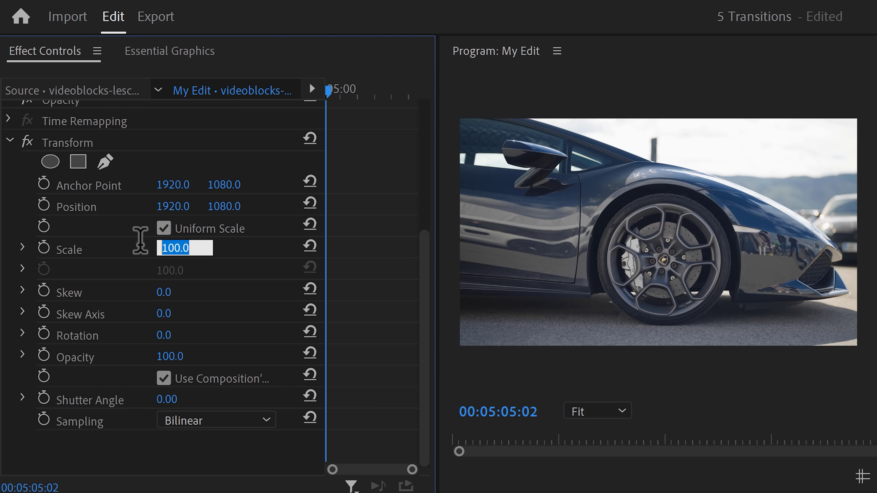
type("200")
key("Return")
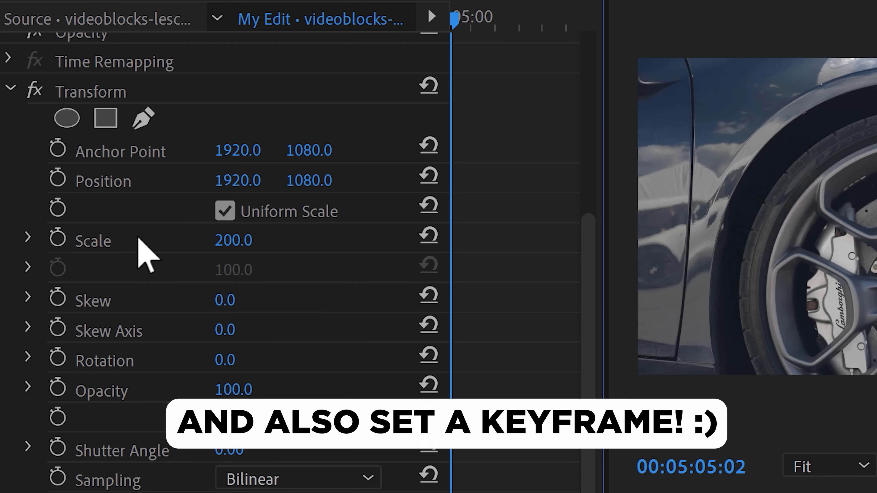
left_click(58, 238)
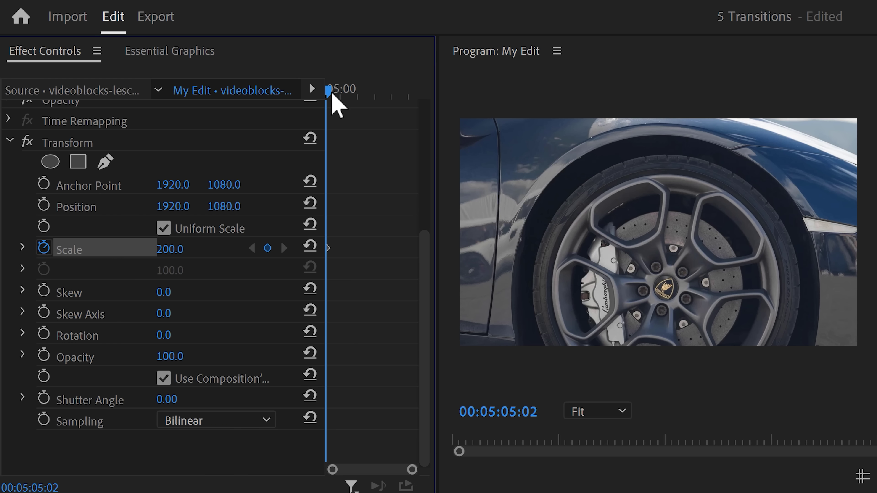
left_click_drag(332, 93, 368, 90)
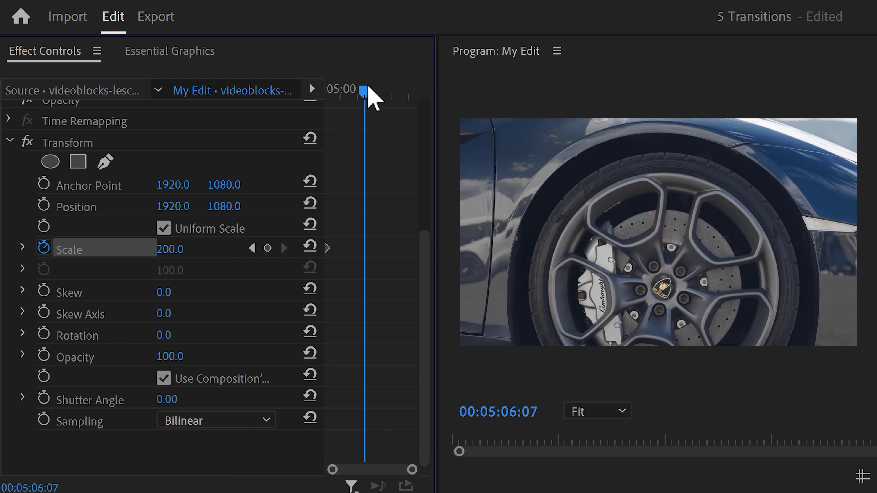
left_click(309, 246)
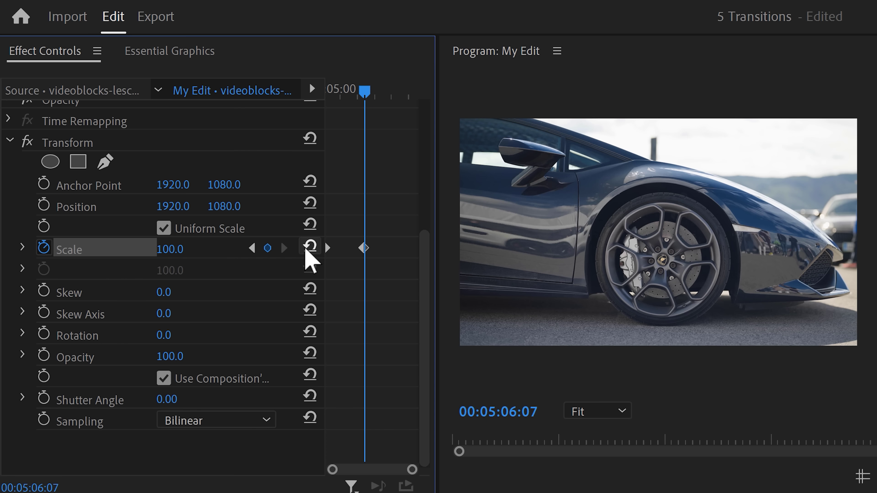
left_click(22, 247)
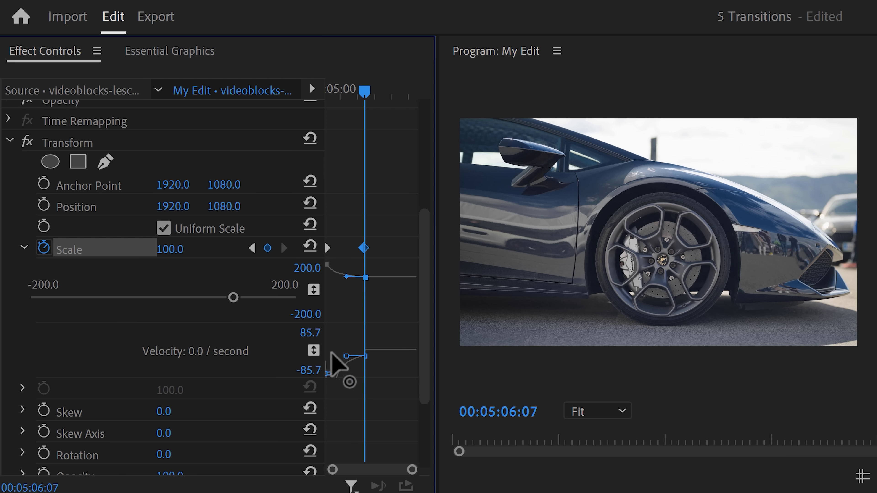
scroll(391, 373, "down", 5)
left_click(178, 398)
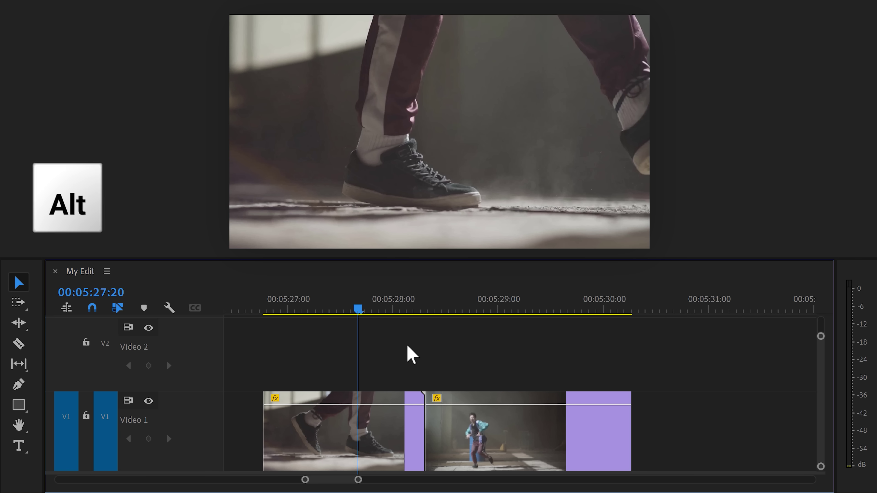
Step: Duplicate the dancer clip onto Video 2 and freeze it with Add Frame Hold
left_click_drag(506, 442, 507, 376)
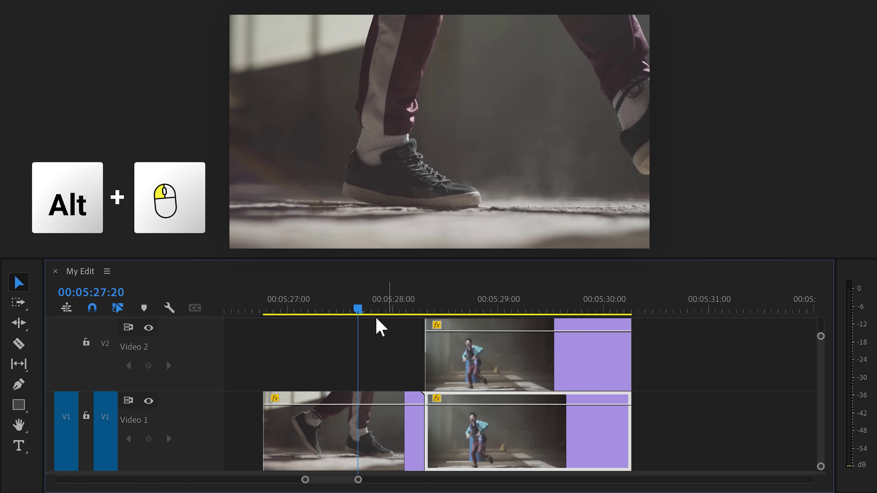
left_click_drag(358, 308, 428, 304)
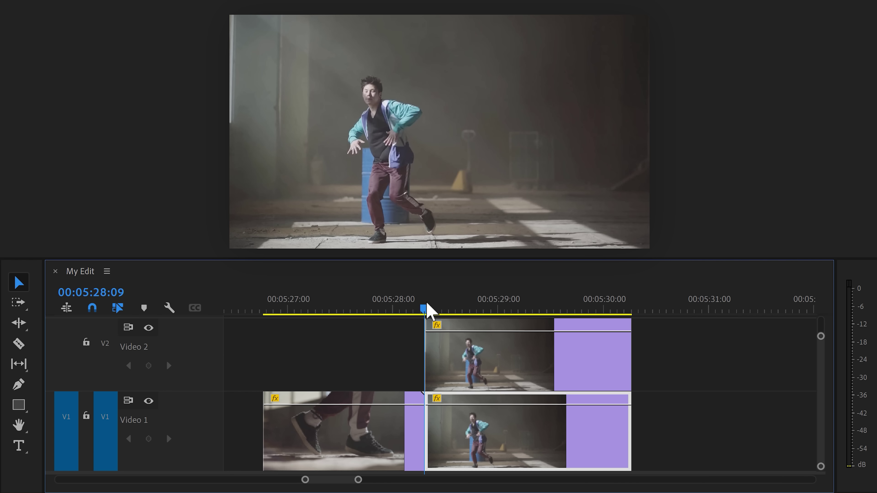
right_click(463, 351)
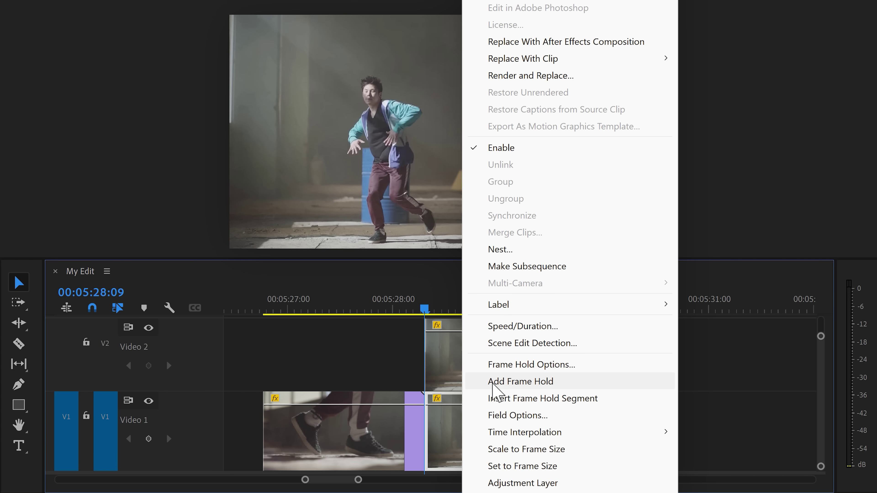
left_click(511, 382)
Step: Trim the frozen dancer copy short and start an opacity pen mask around him
left_click_drag(436, 323, 433, 371)
left_click_drag(587, 348, 421, 349)
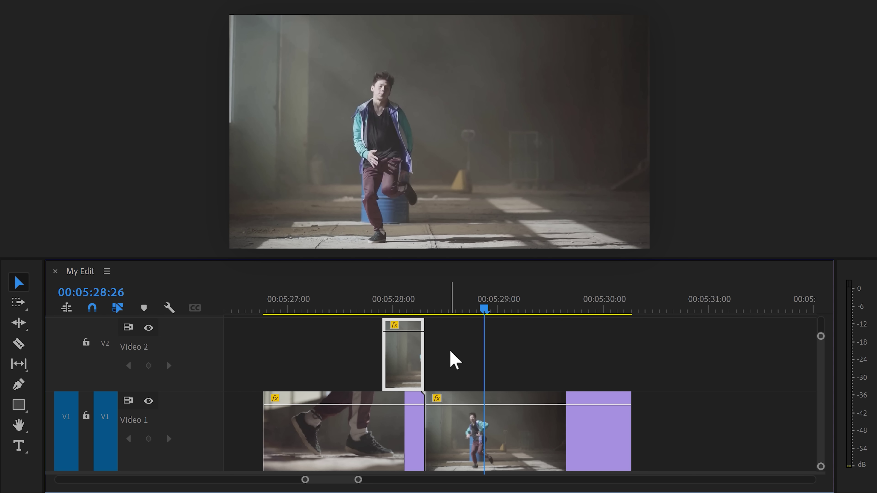
left_click_drag(483, 309, 404, 310)
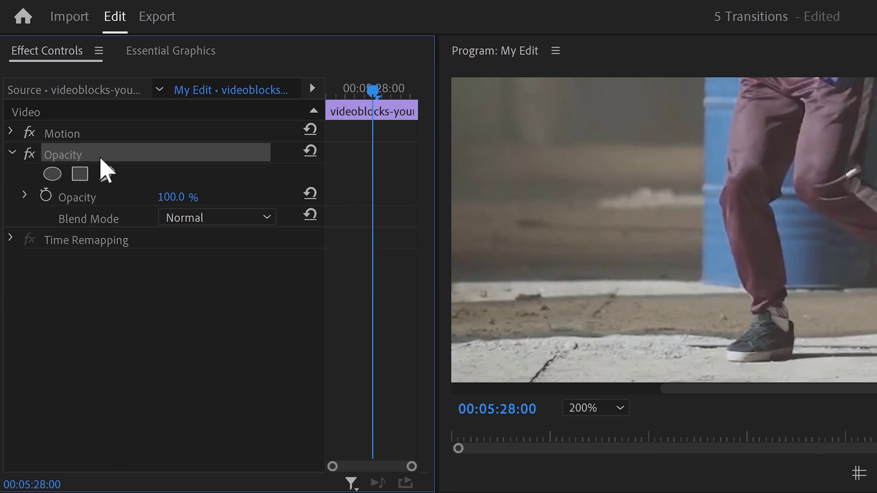
left_click(107, 174)
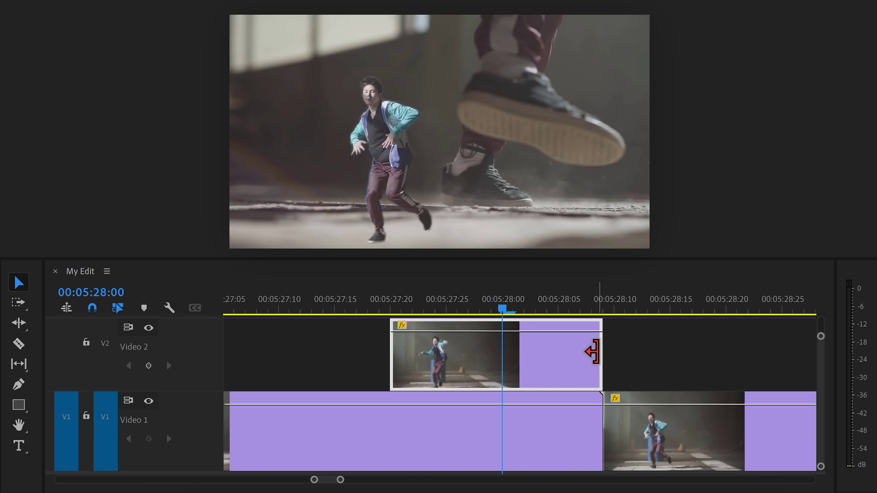
Step: Trim the masked dancer still short and give it Gaussian Blur at Blurriness 134
left_click_drag(602, 349, 401, 359)
left_click(391, 309)
scroll(432, 341, "up", 2)
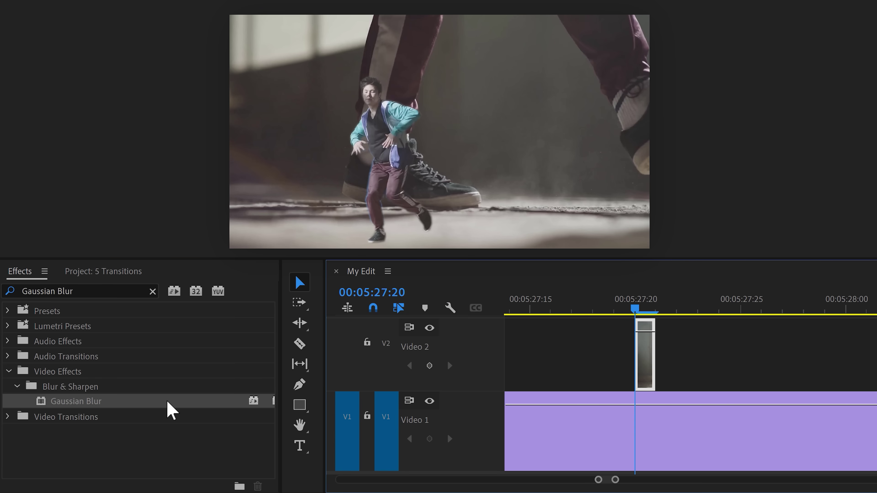
left_click_drag(170, 407, 362, 358)
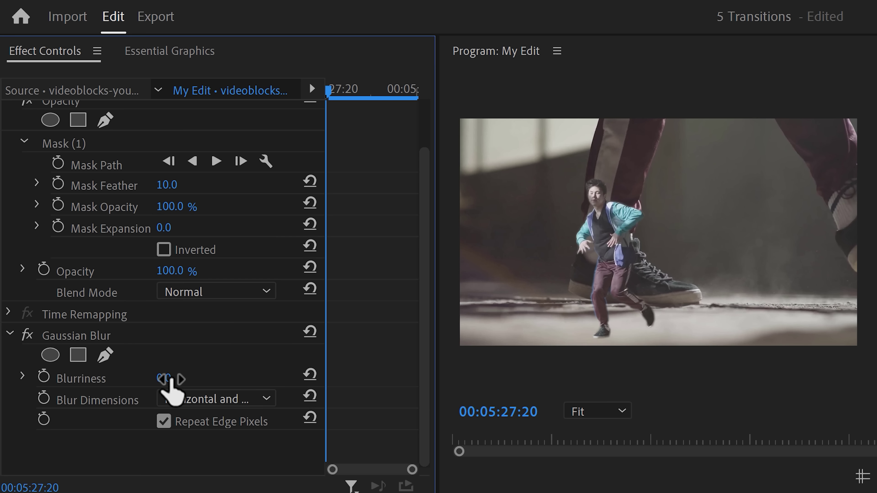
mouse_move(170, 379)
left_mouse_down()
mouse_move(193, 378)
mouse_move(177, 379)
left_mouse_up()
Step: Remove the blur, nest the dancer still as 'Dancer', and give the nest Gaussian Blur 443
left_click(162, 336)
key("Delete")
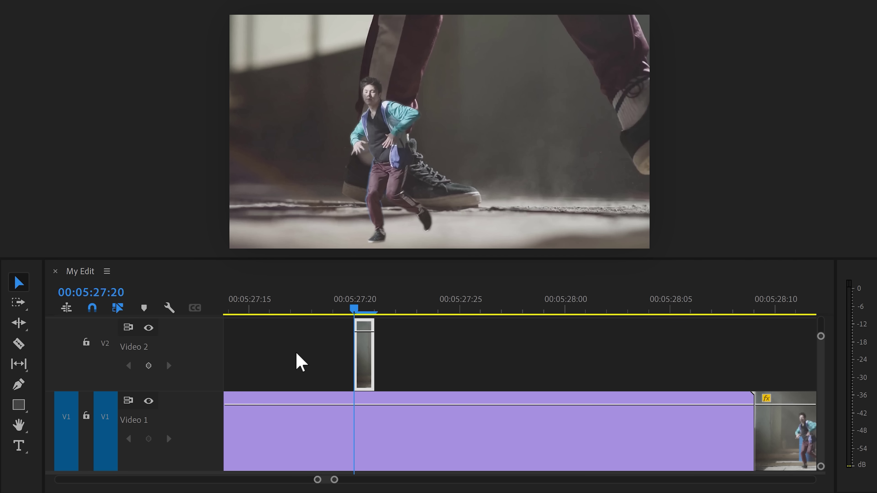
right_click(368, 359)
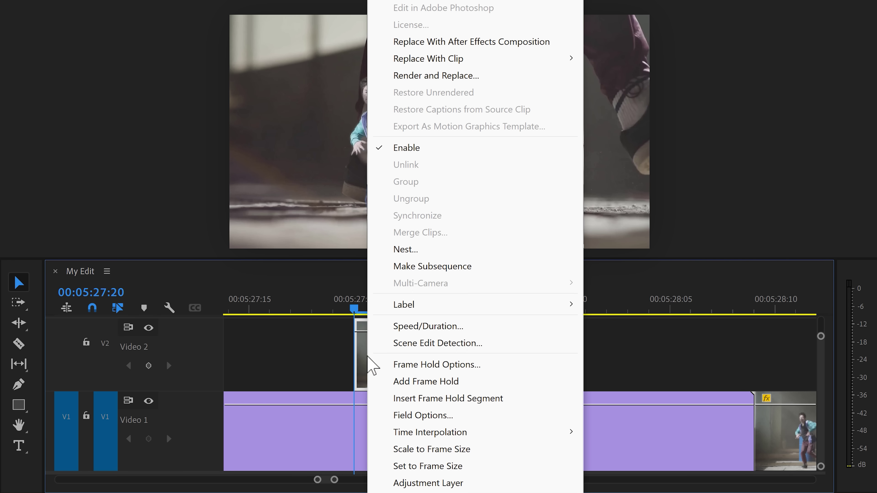
left_click(405, 250)
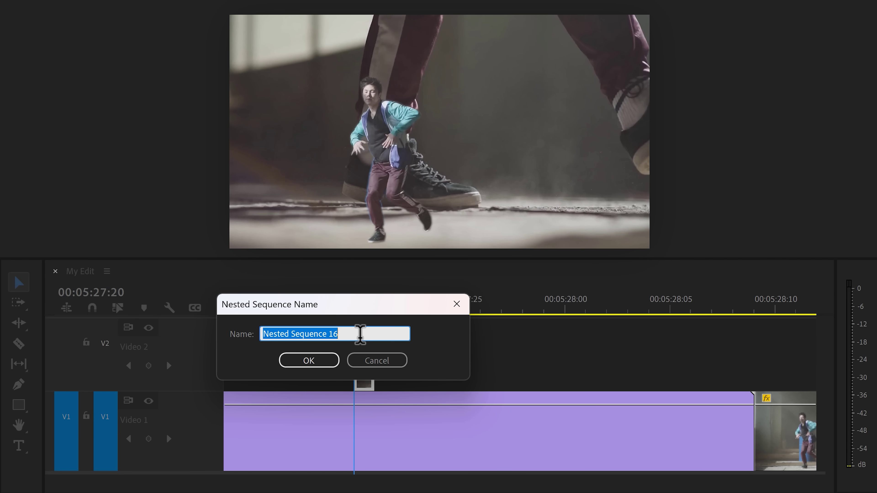
type("Dancer")
left_click(318, 361)
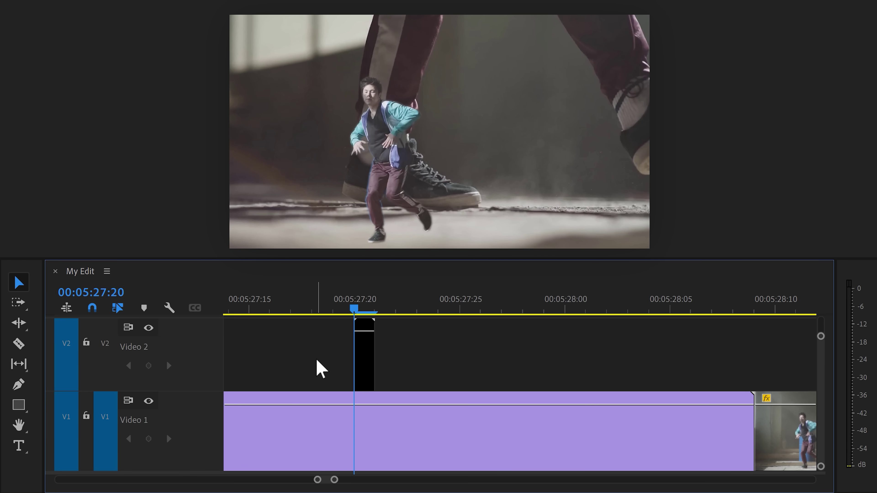
left_click_drag(111, 407, 362, 350)
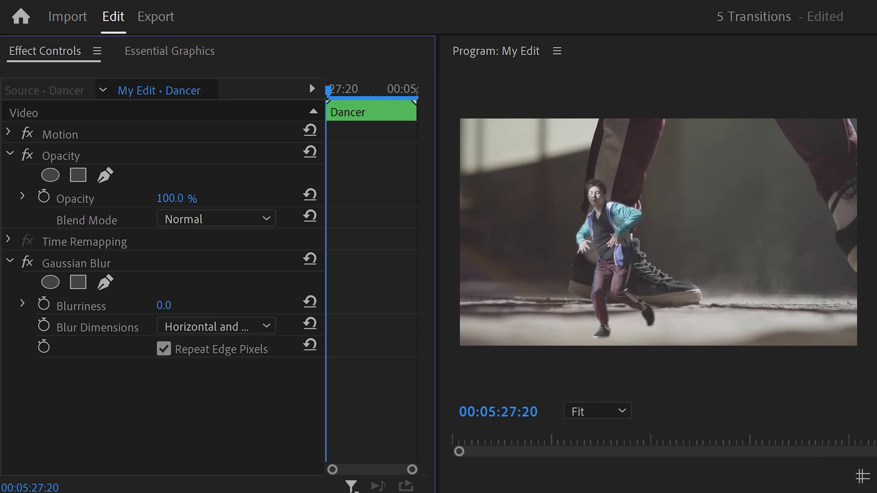
left_click_drag(164, 305, 214, 305)
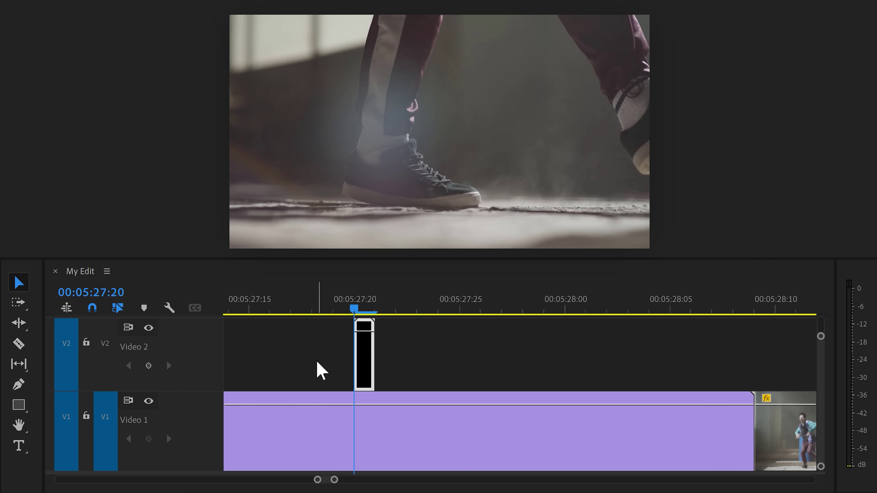
Step: Duplicate the Dancer clip slightly later on Video 2 and set that copy's Blurriness to 828
left_click_drag(365, 359, 409, 359, "alt")
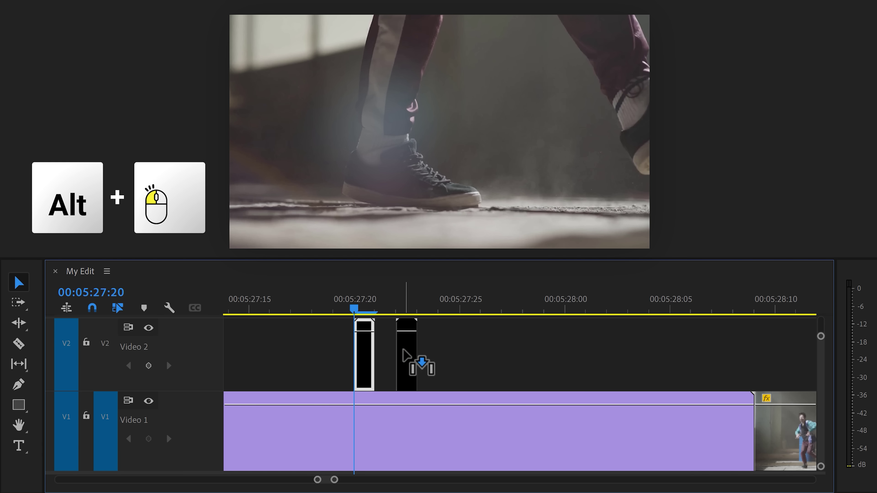
left_click(405, 311)
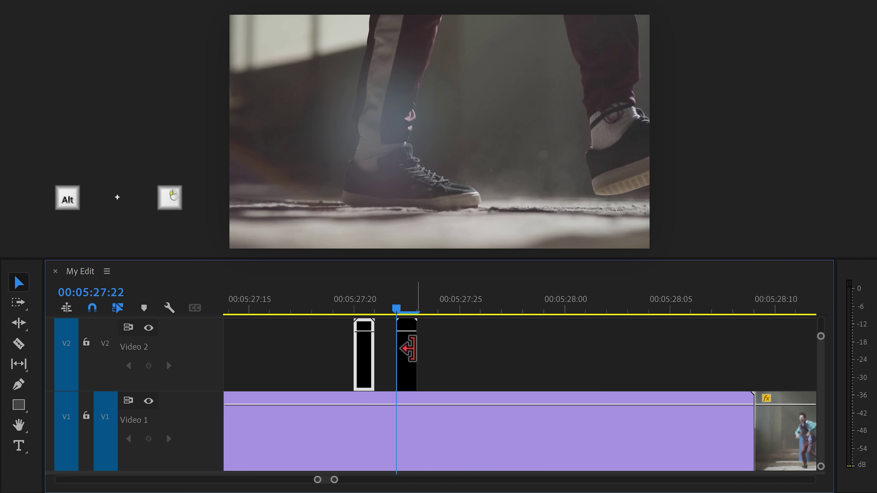
left_click(409, 359)
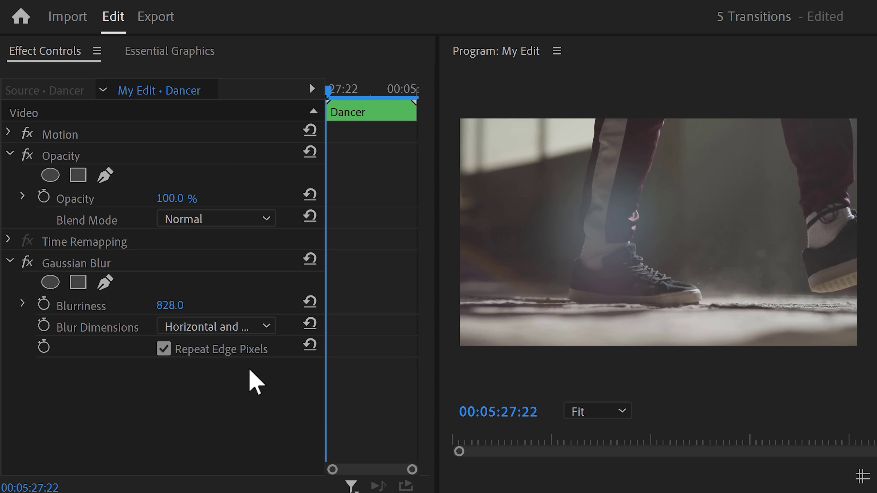
left_click(185, 304)
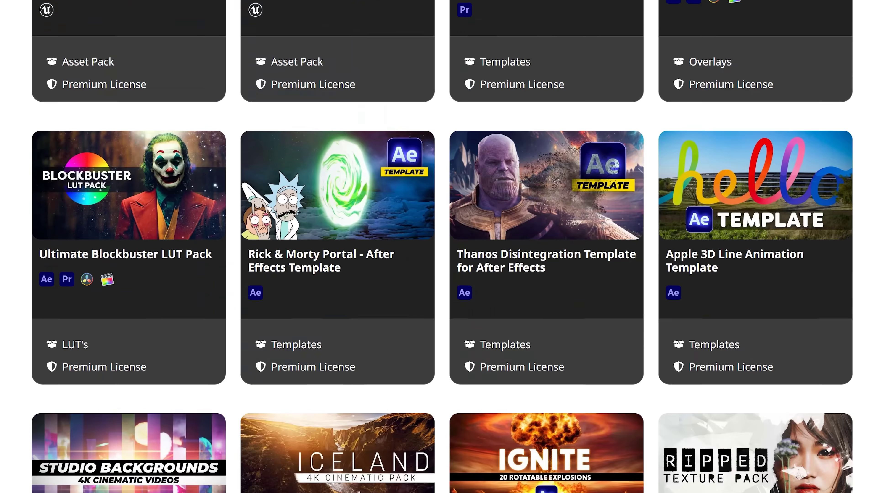
Step: Scroll down the Cinecom catalogue to the transition packs, including TRANS: 30 Premiere Pro Transitions
scroll(438, 247, "down", 15)
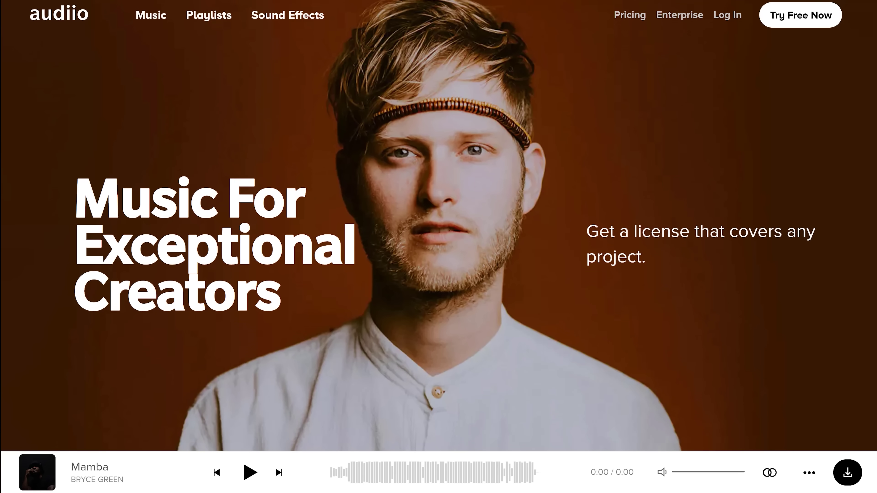
Step: Scroll down the Audiio 'Music For Exceptional Creators' homepage
scroll(439, 224, "down", 1)
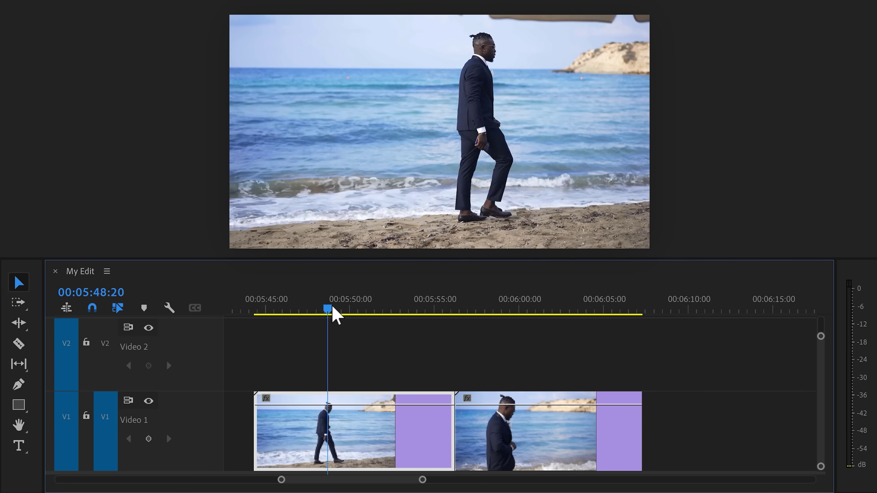
Step: Stack the first beach clip on Video 2 and slide the second left to 00:05:42:03 to overlap, then select the Video 2 clip
left_click_drag(331, 305, 373, 299)
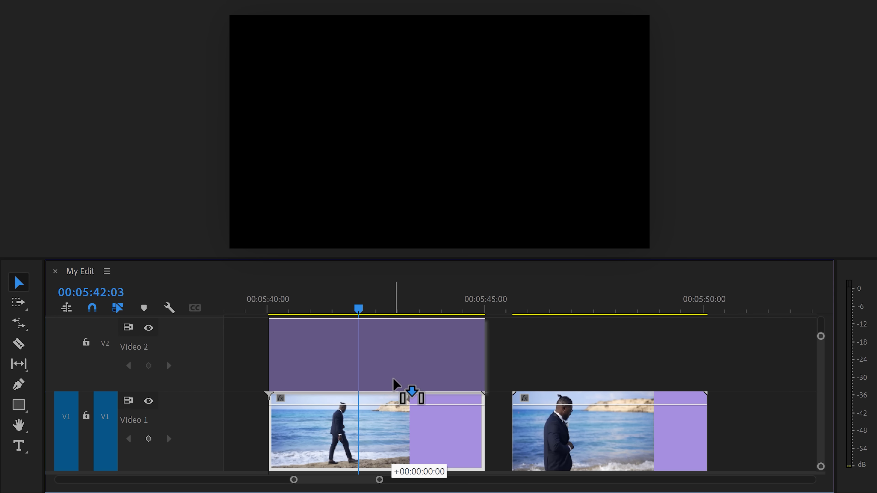
left_click_drag(542, 444, 394, 446)
scroll(310, 449, "up", 3)
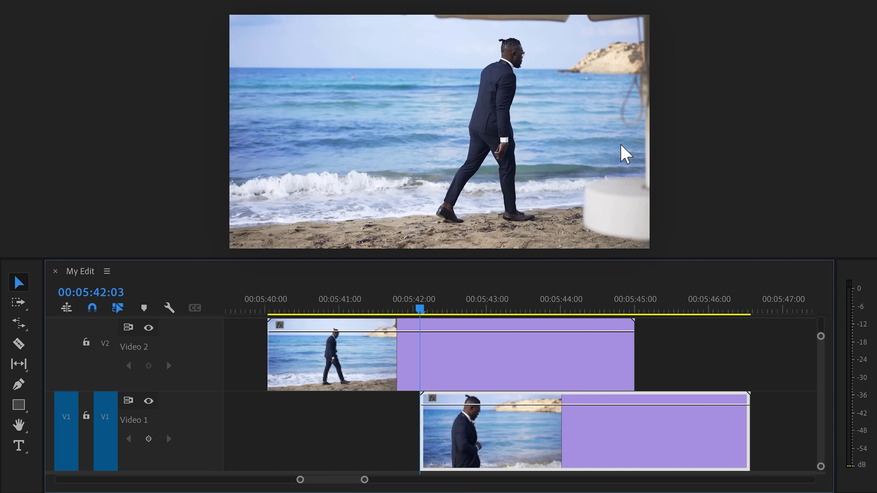
left_click(341, 361)
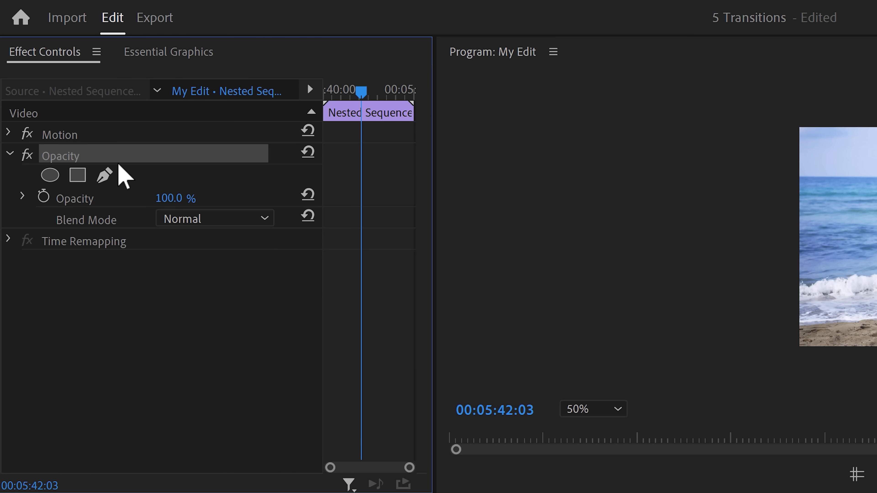
Step: Draw a pen opacity mask around the Video 2 beach frame and keyframe its Mask Path
left_click(104, 175)
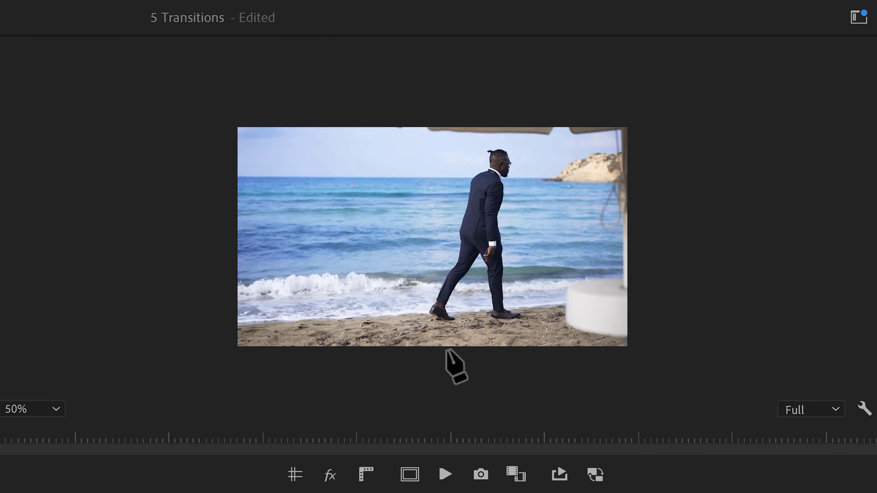
left_click(625, 348)
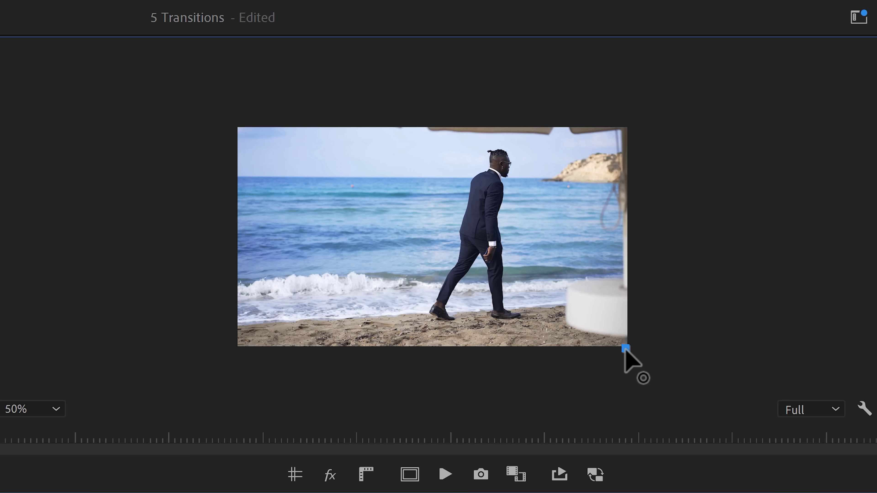
left_click(221, 117)
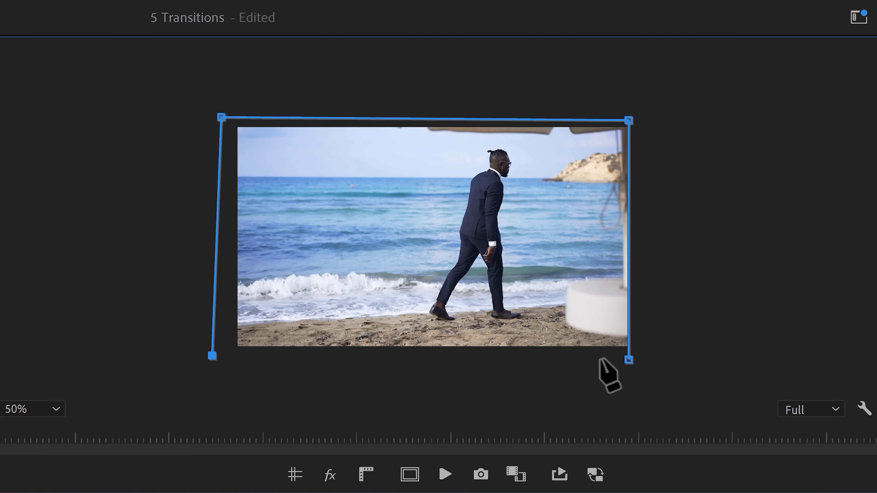
left_click(628, 360)
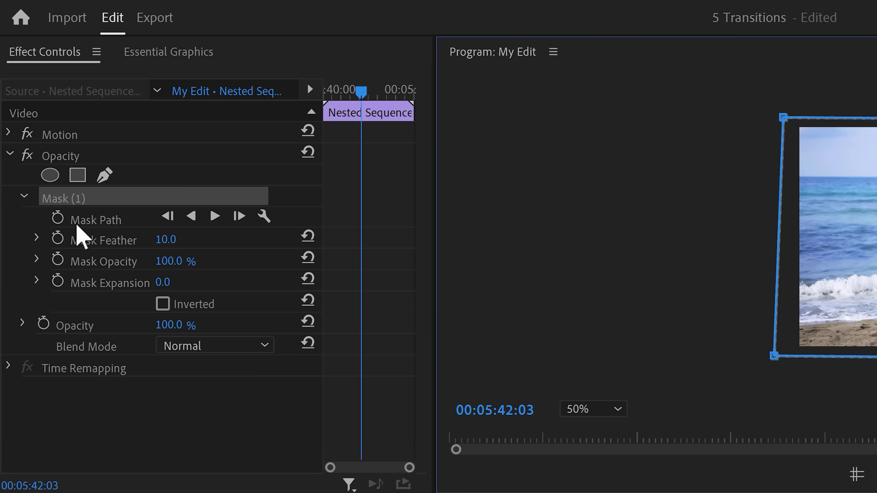
left_click(58, 219)
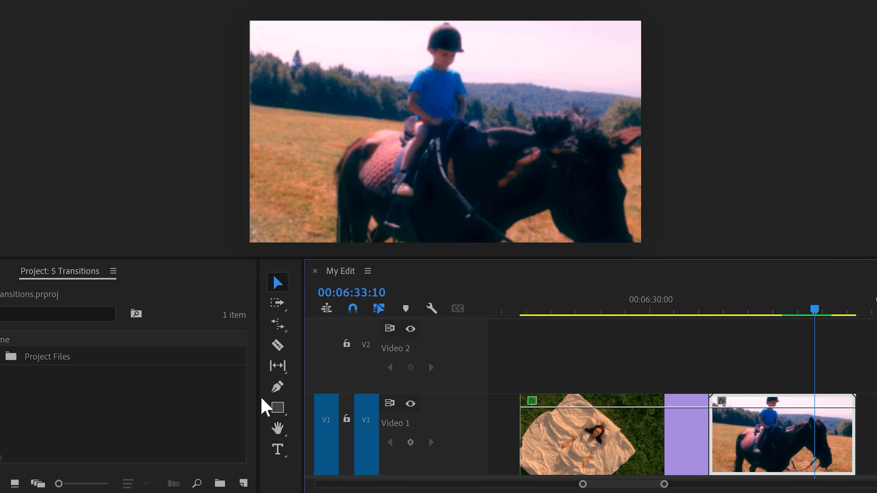
Step: Create an adjustment layer and lay it on Video 2 across the sheets-to-horse-rider cut
left_click(287, 483)
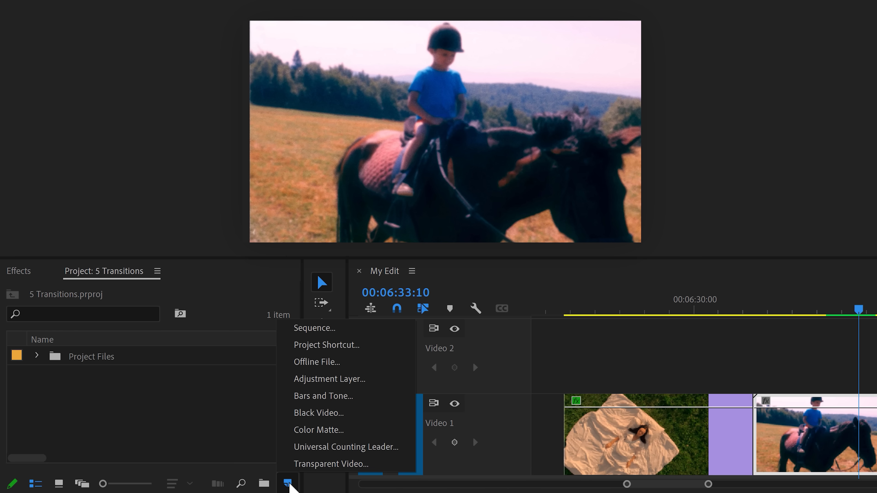
left_click(310, 382)
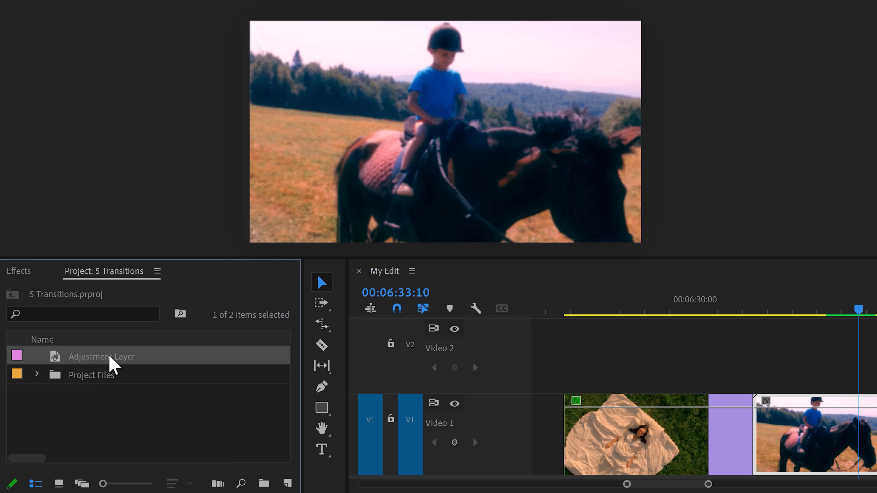
left_click_drag(114, 366, 402, 345)
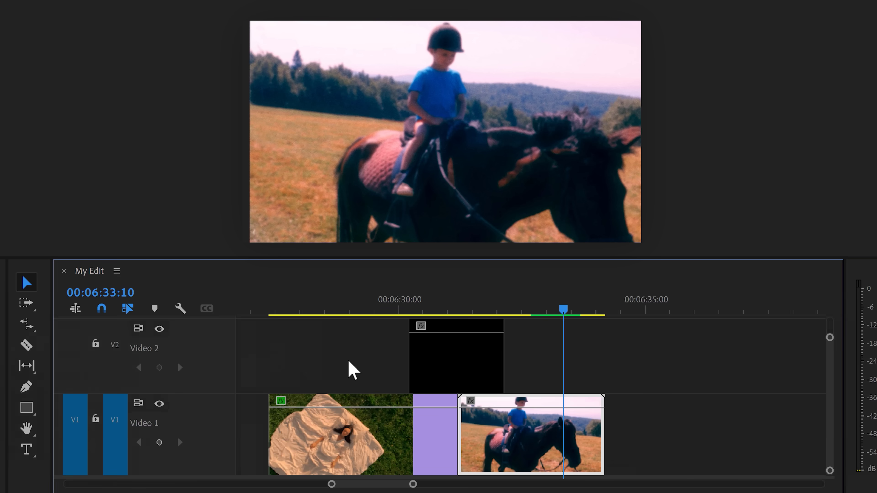
Step: Apply Lumetri Color to the adjustment layer and keyframe Exposure 7.0 mid-transition
left_click(19, 273)
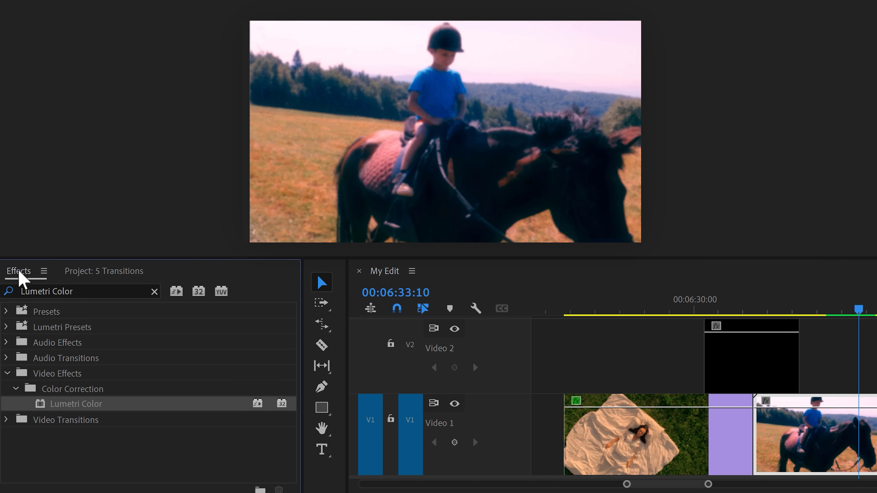
left_click_drag(110, 411, 417, 365)
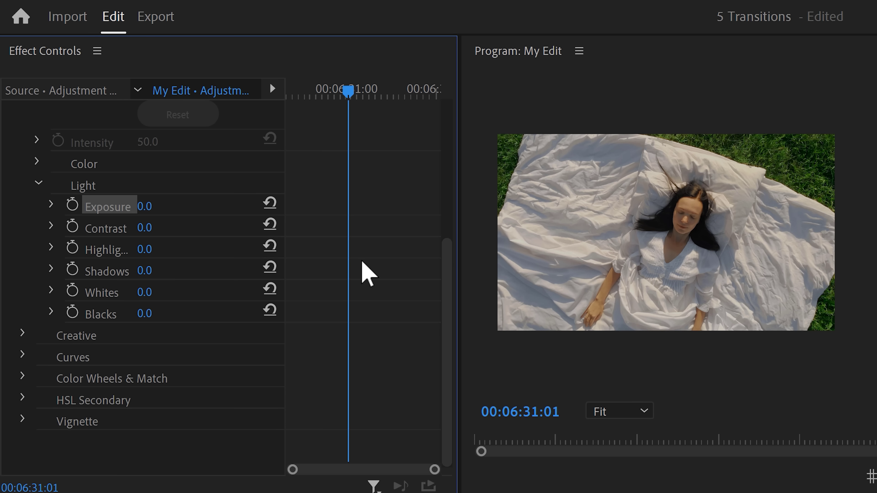
left_click_drag(348, 91, 361, 91)
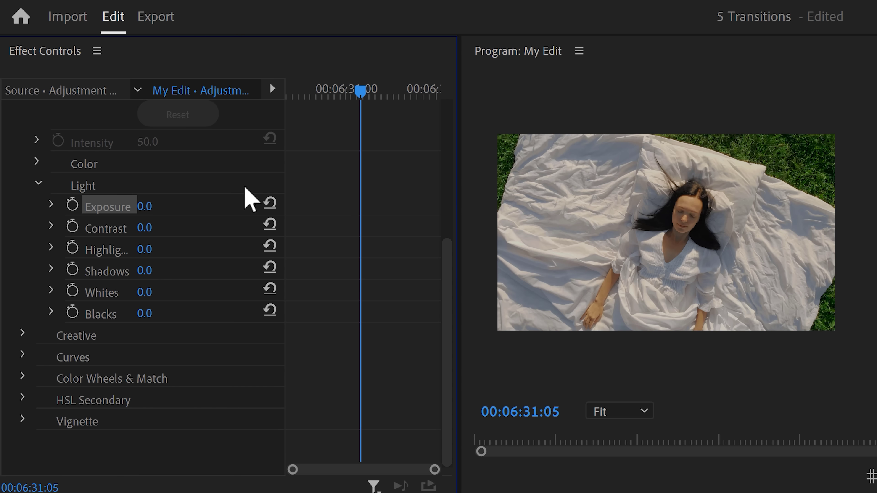
left_click(72, 205)
left_click_drag(145, 206, 168, 206)
Step: Add Exposure 0.0 keyframes before and after the 7.0 peak
left_click_drag(360, 90, 306, 92)
left_click(270, 203)
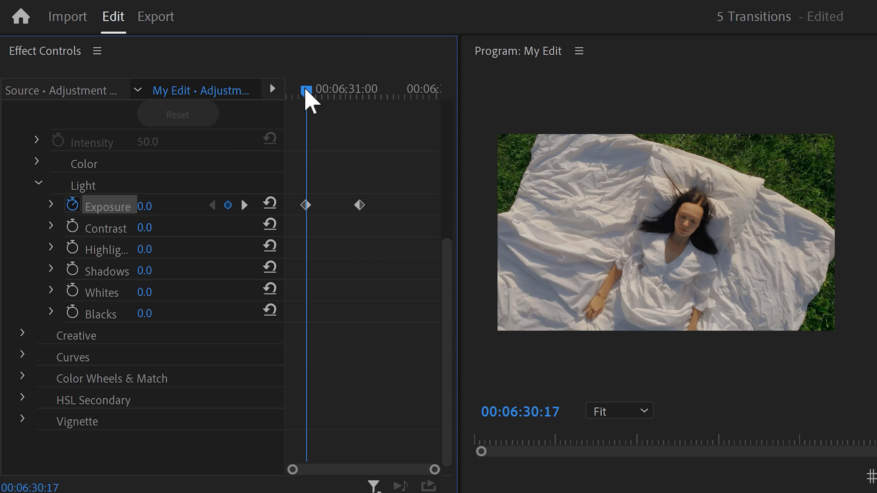
left_click_drag(306, 90, 405, 104)
left_click(270, 203)
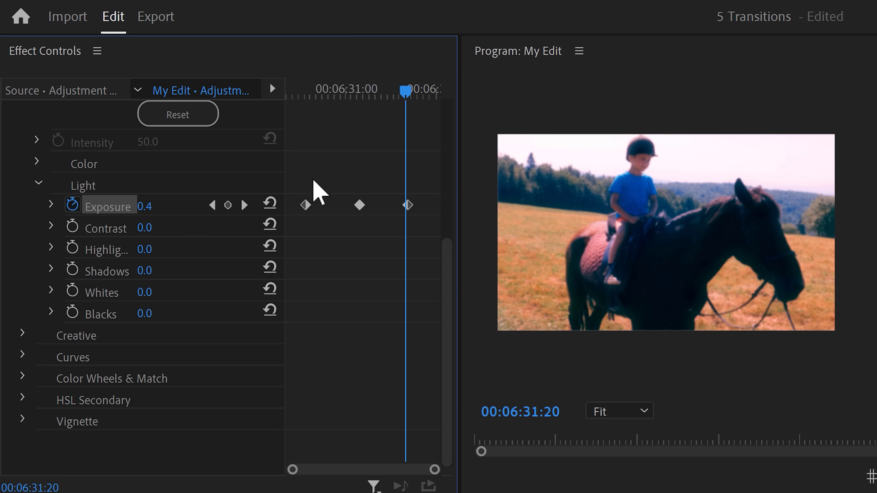
Step: Ease Out the first Exposure keyframe and Ease In the last one
right_click(305, 205)
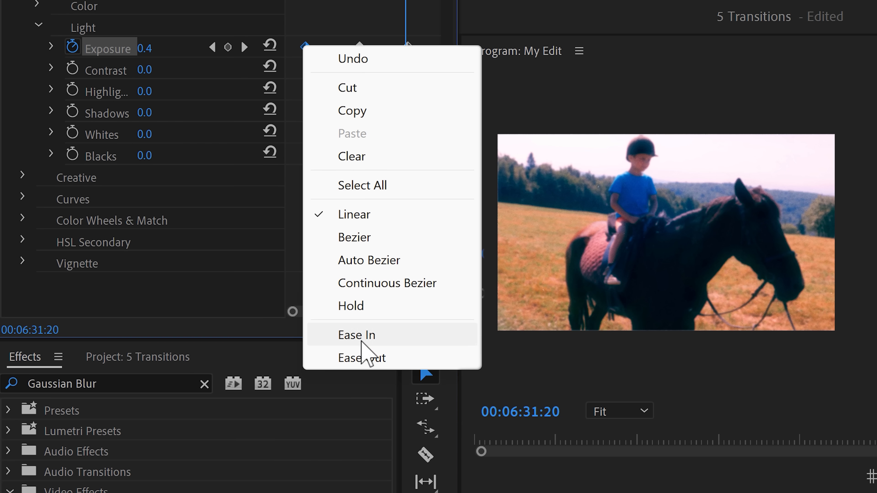
left_click(362, 462)
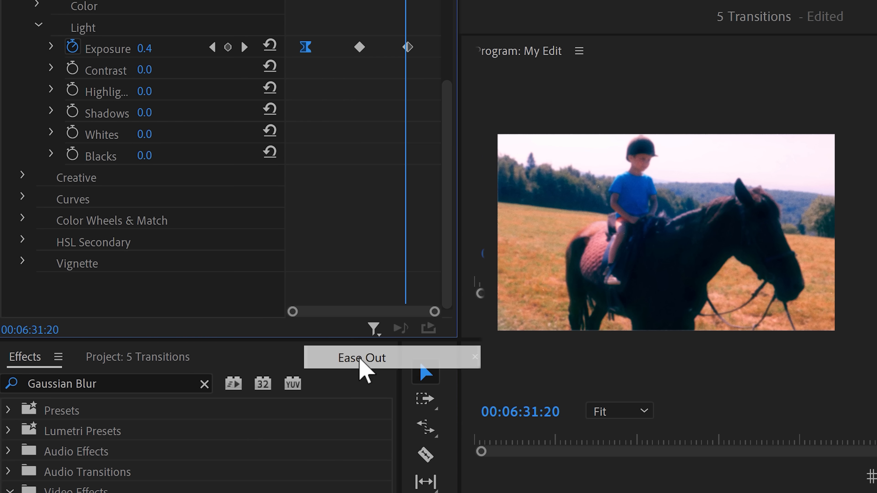
right_click(407, 47)
left_click(455, 335)
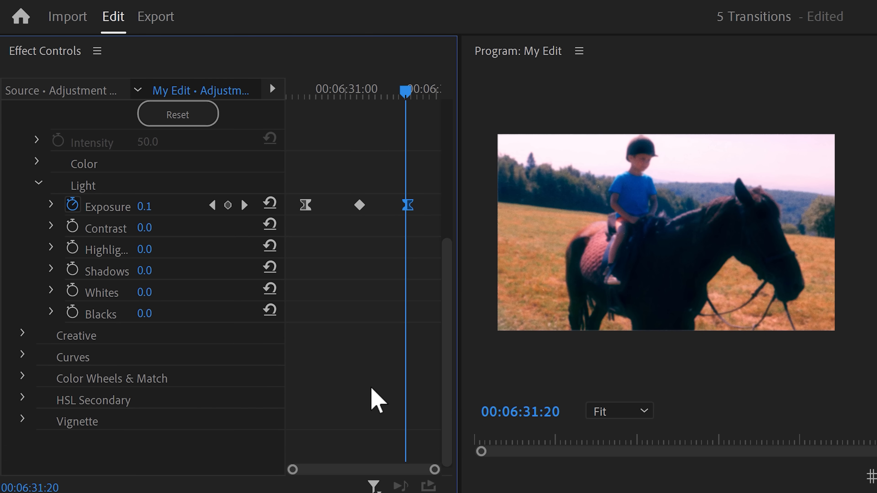
Step: Apply Gaussian Blur and keyframe Blurriness 0 at the start, 324 at the flash peak, 0 at the end
left_click_drag(111, 370, 176, 243)
scroll(449, 162, "down", 3)
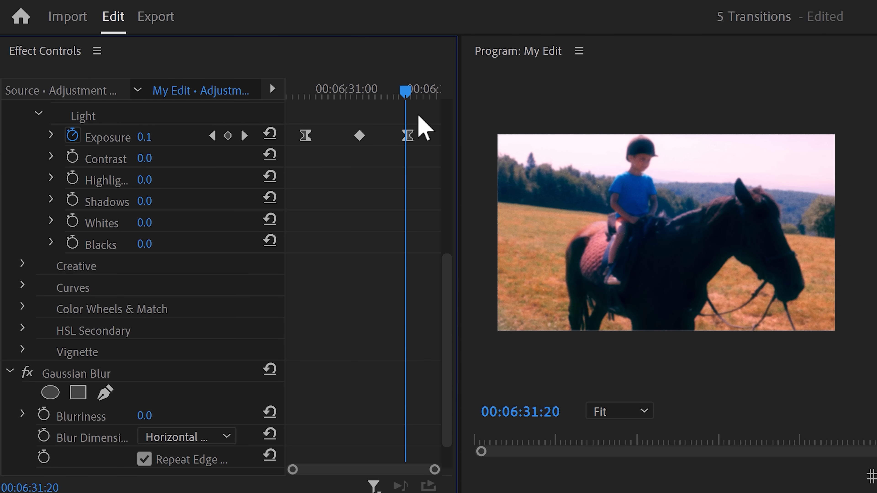
left_click_drag(405, 91, 305, 96)
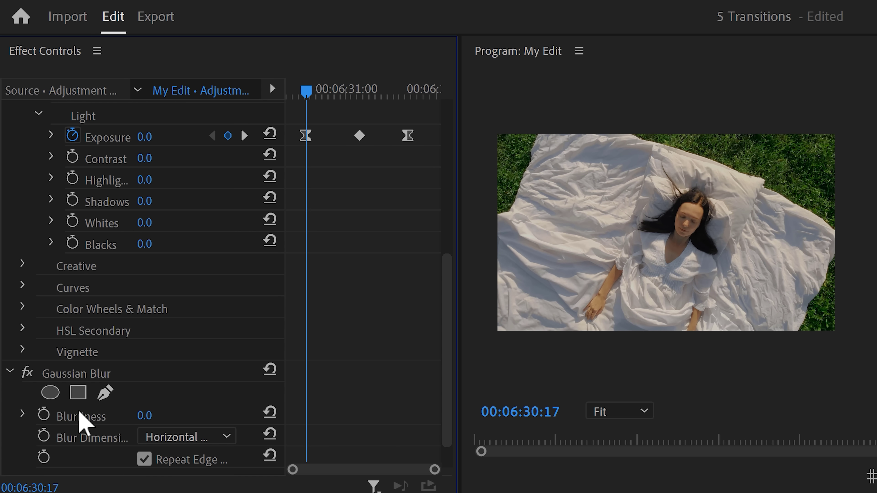
left_click(44, 415)
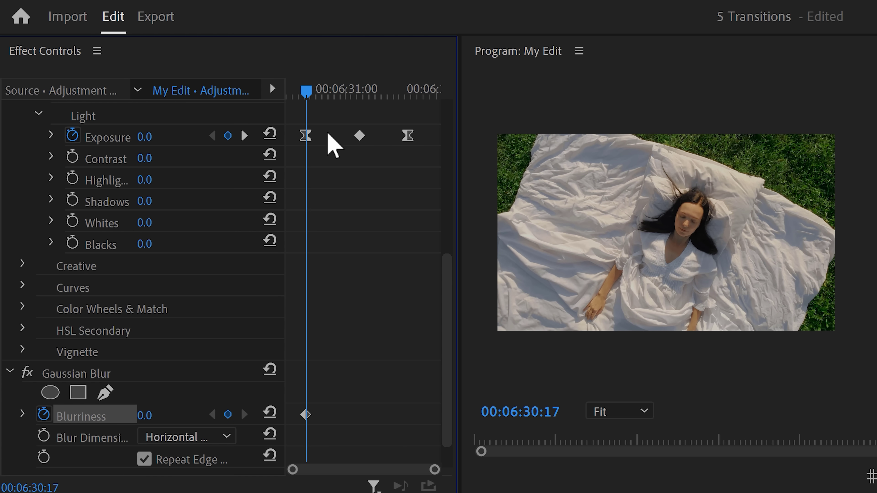
left_click_drag(307, 93, 360, 94)
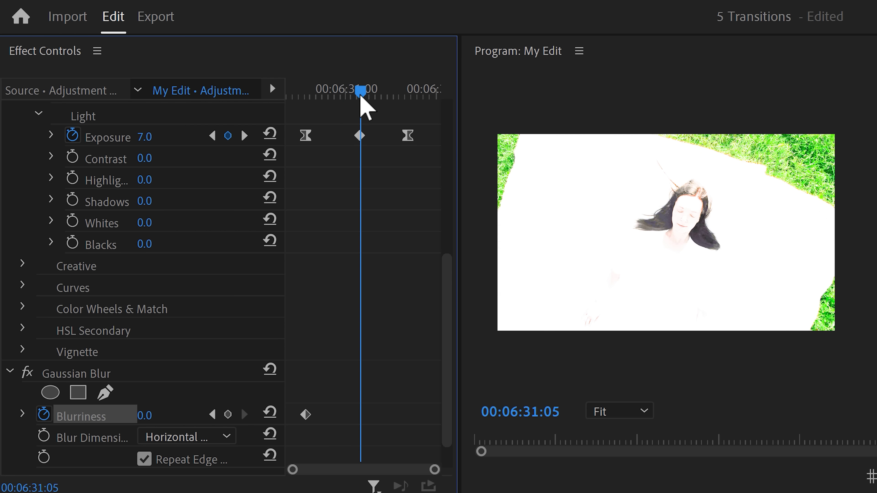
left_click_drag(148, 416, 208, 416)
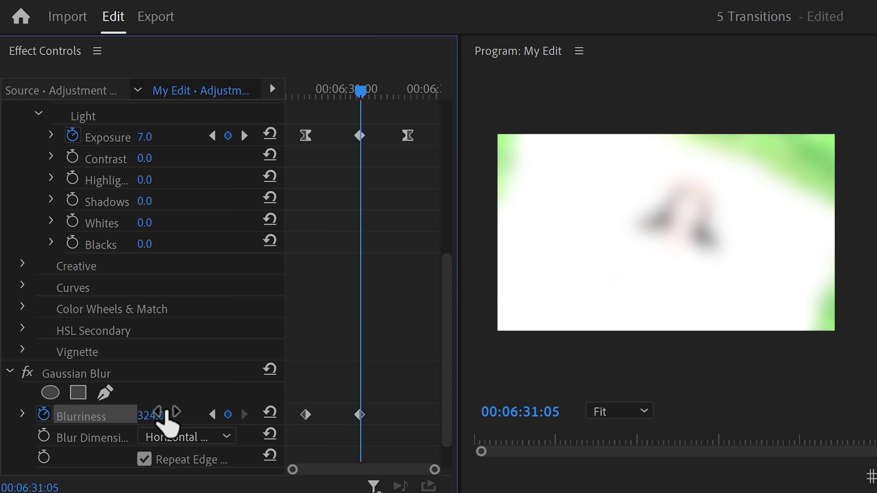
left_click_drag(362, 92, 410, 92)
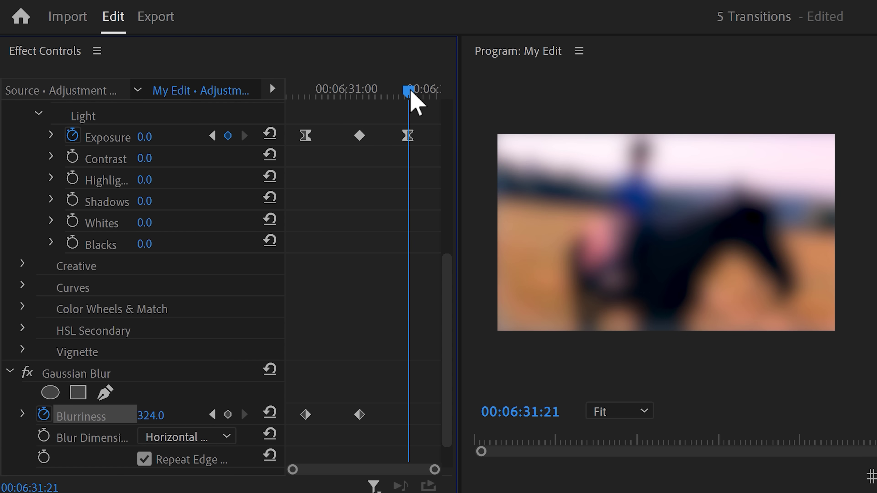
left_click(270, 413)
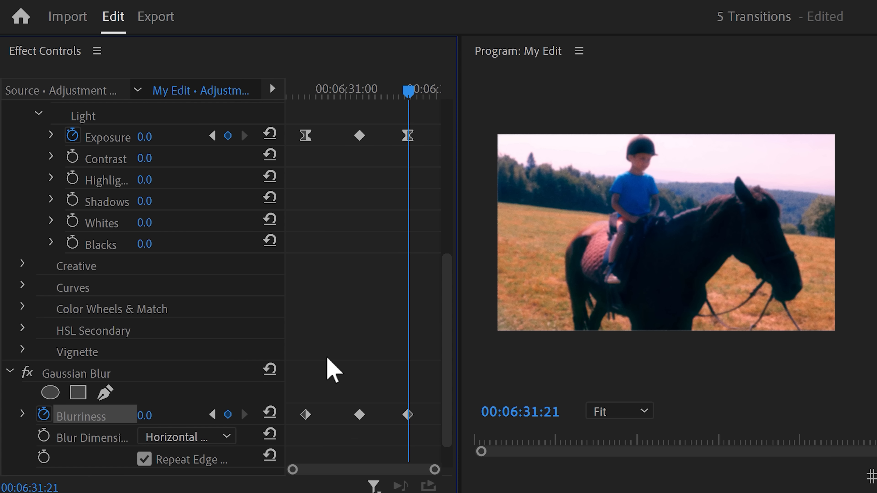
left_click(307, 413)
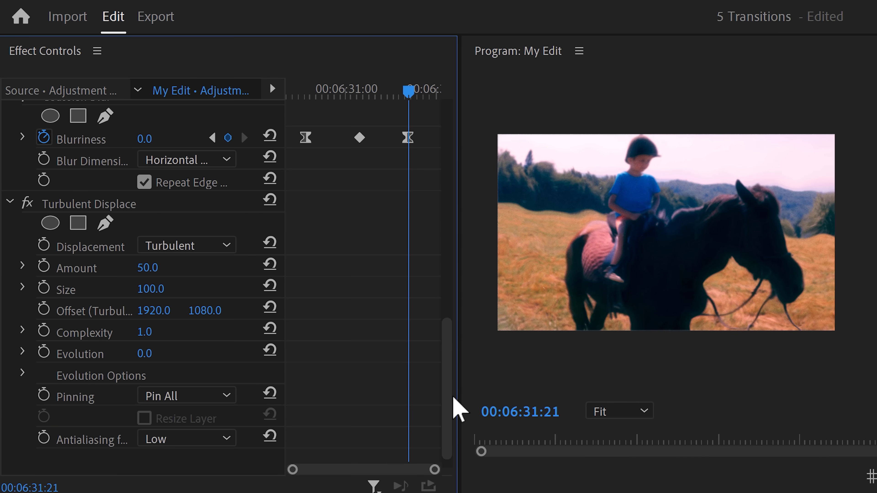
Step: Set a Turbulent Displace Amount keyframe of 0 at the transition start
left_click(290, 97)
left_click(145, 266)
type("0")
key("Return")
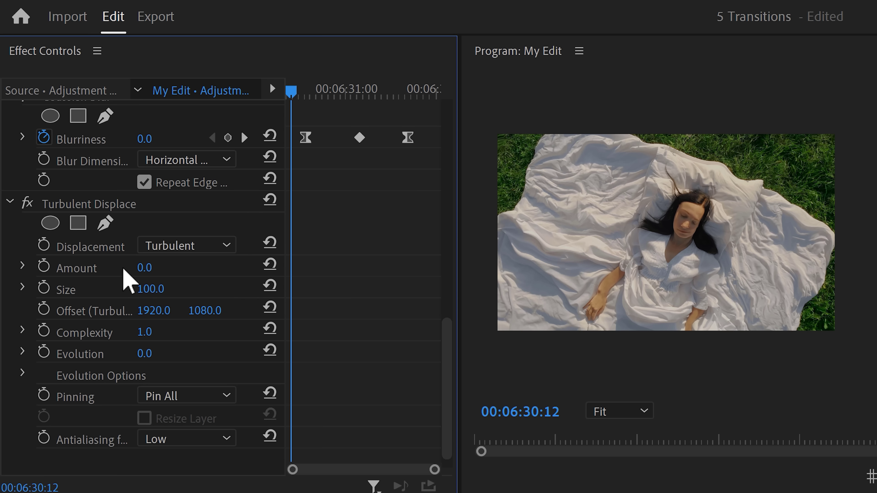
left_click(43, 267)
Step: Keyframe the Amount to 90 at the flash peak and back to 0 at the end
left_click_drag(291, 90, 366, 87)
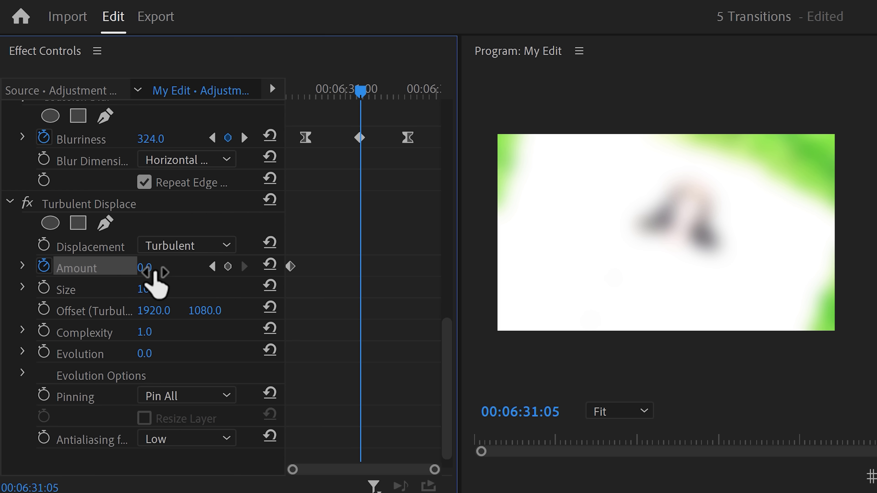
left_click(149, 267)
type("90")
key("Return")
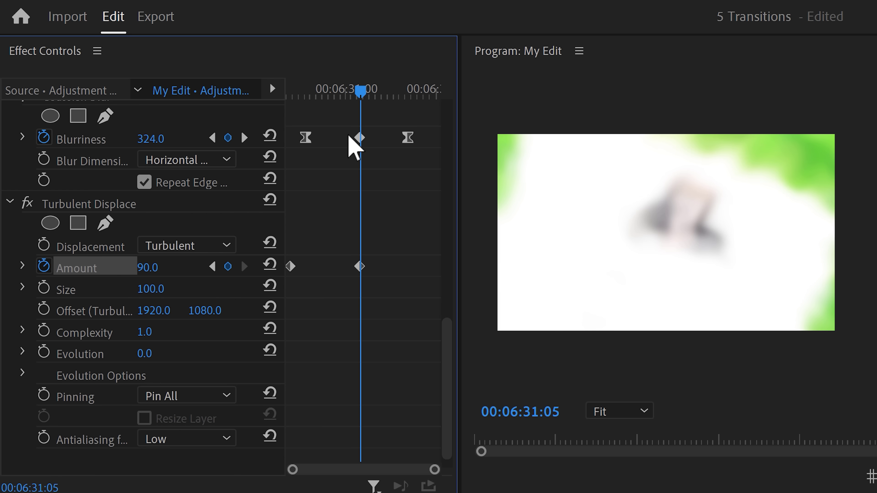
left_click_drag(365, 89, 427, 88)
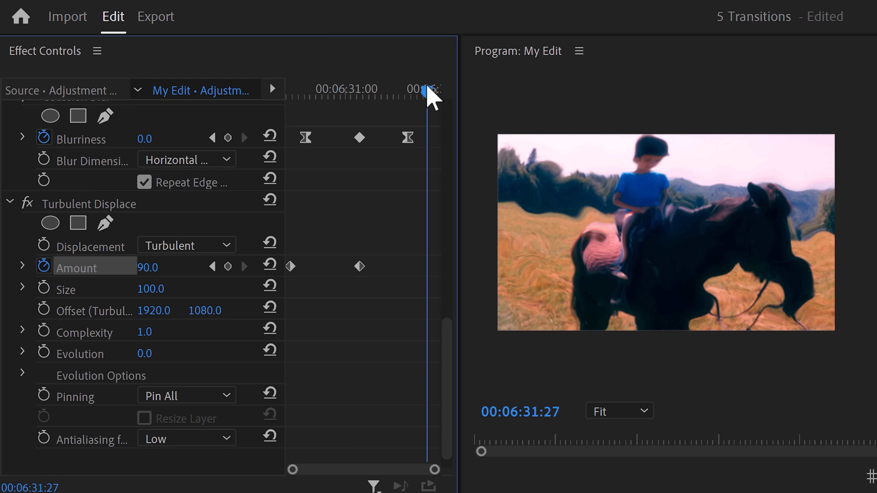
left_click(147, 267)
type("0")
key("Return")
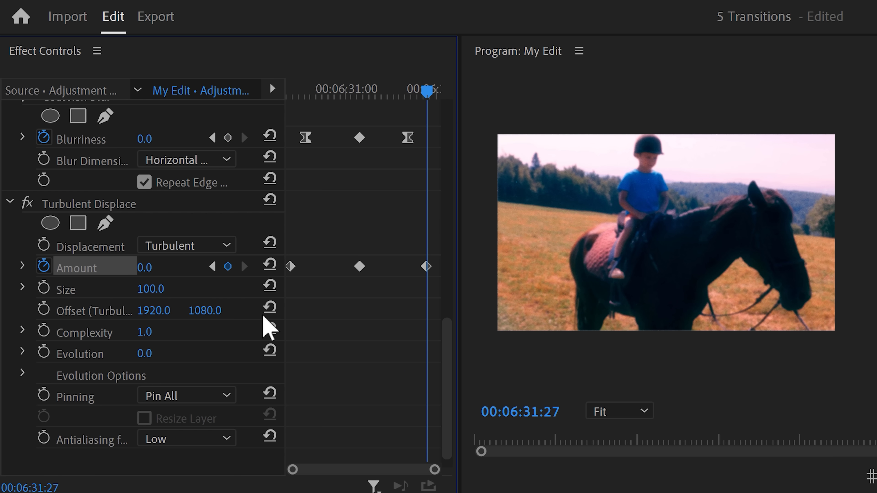